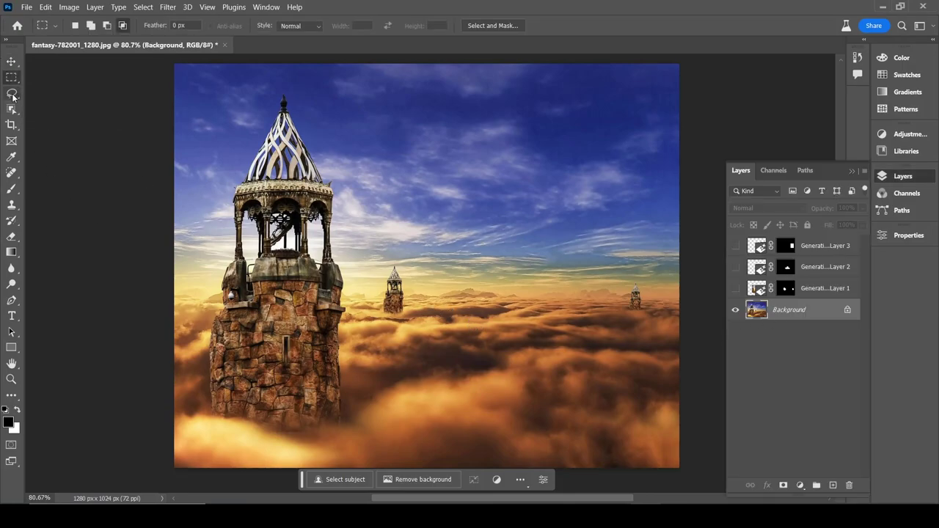
Step: Switch to the Lasso tool for freehand selections on the cloud-tower photo
left_click(11, 93)
Step: Lasso the large, middle and far-right towers and erase them with an empty-prompt Generative Fill
left_click_drag(275, 90, 240, 146)
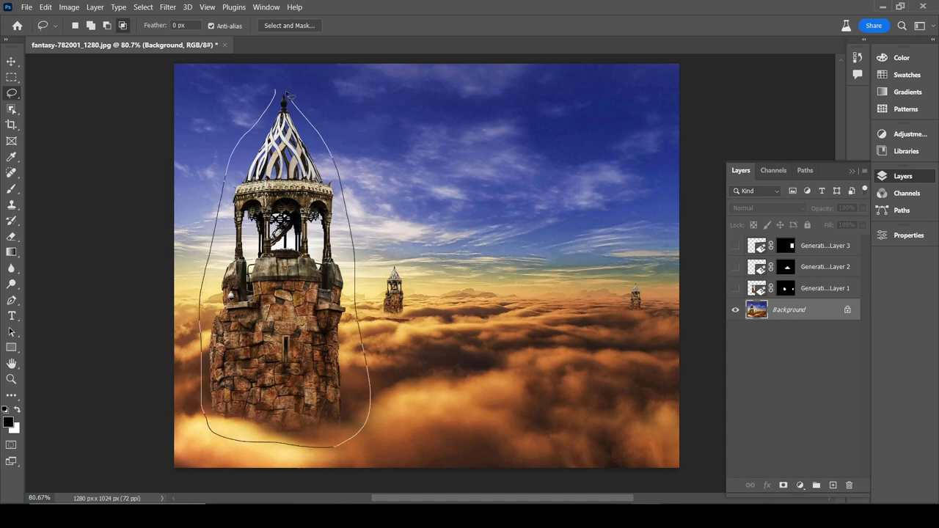
left_click_drag(278, 92, 276, 91)
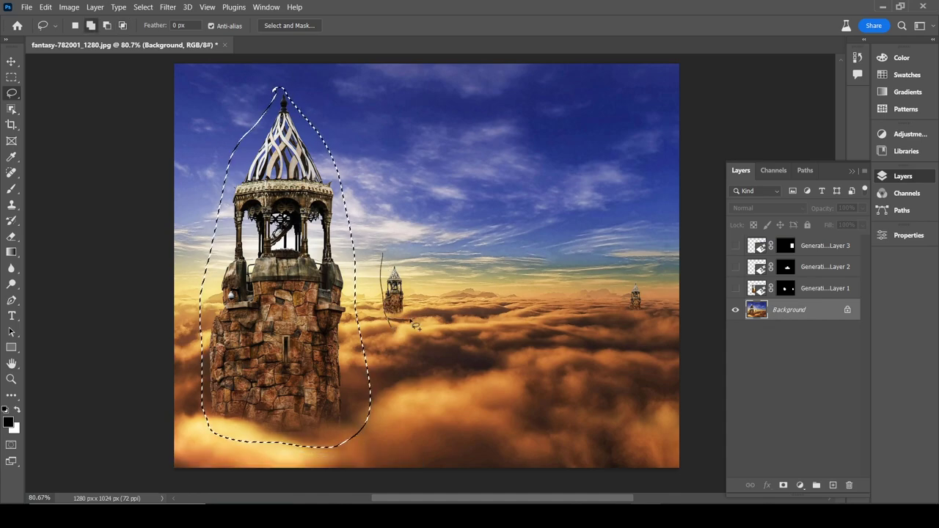
left_click_drag(389, 251, 391, 254)
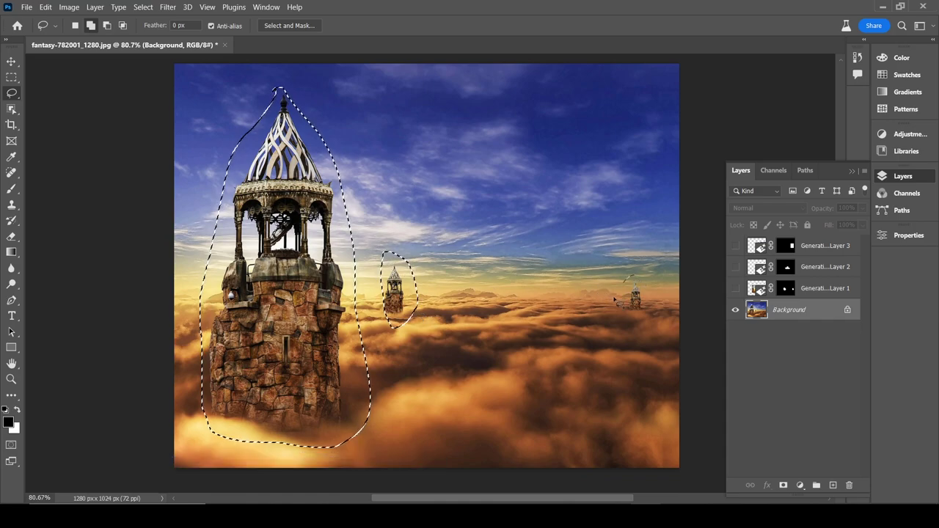
left_click_drag(630, 273, 630, 275)
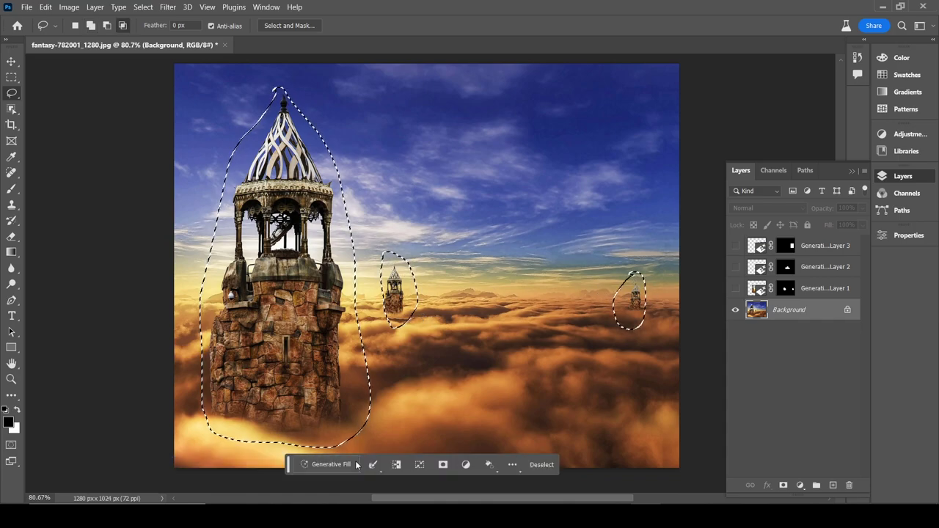
left_click(318, 462)
left_click(495, 465)
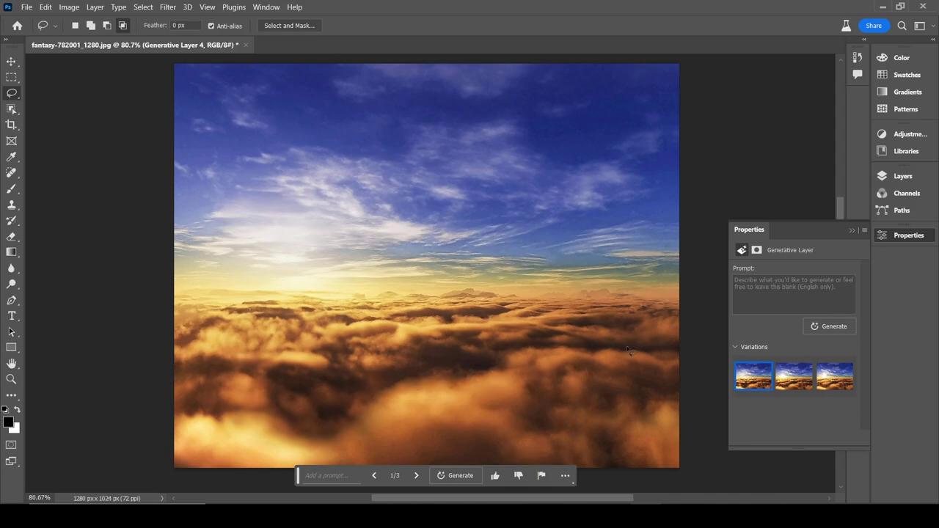
Step: Marquee-select the image centre and generate 'taj mahal' there with Generative Fill
left_click(12, 78)
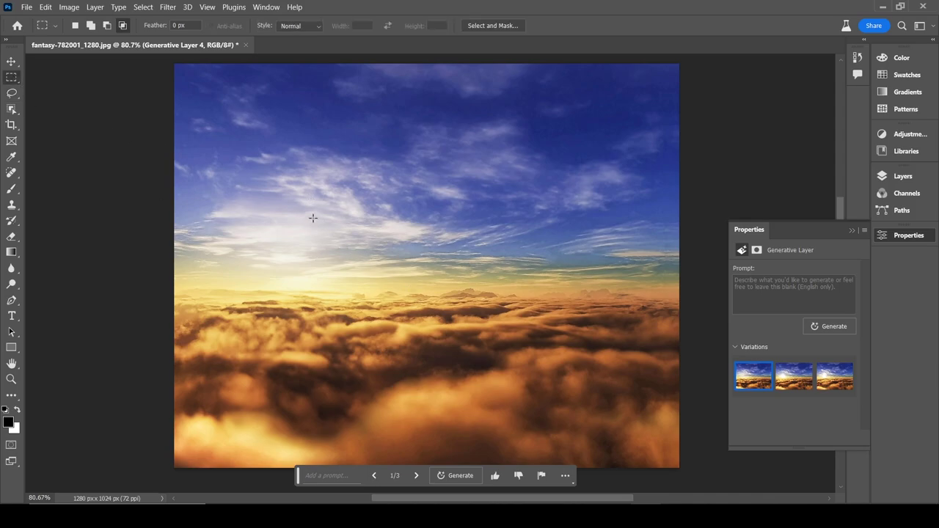
left_click_drag(313, 218, 573, 371)
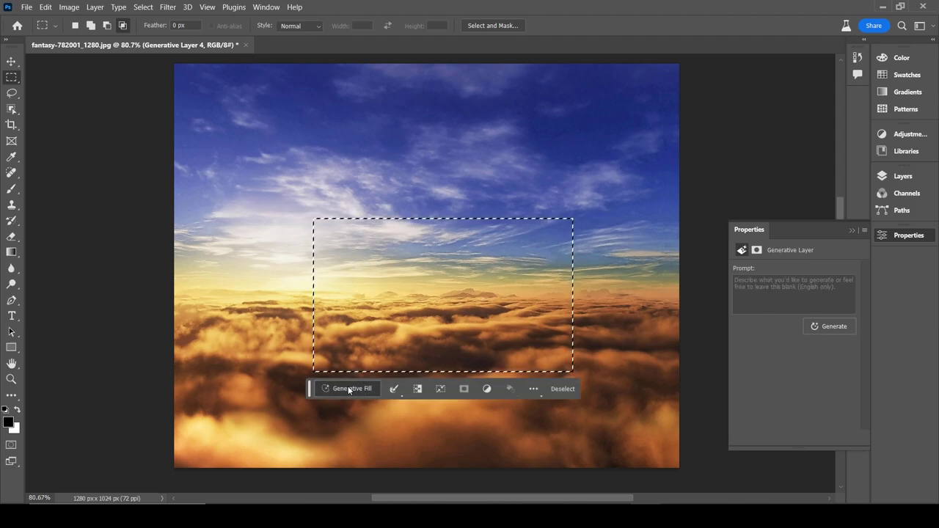
left_click(349, 390)
type("taj")
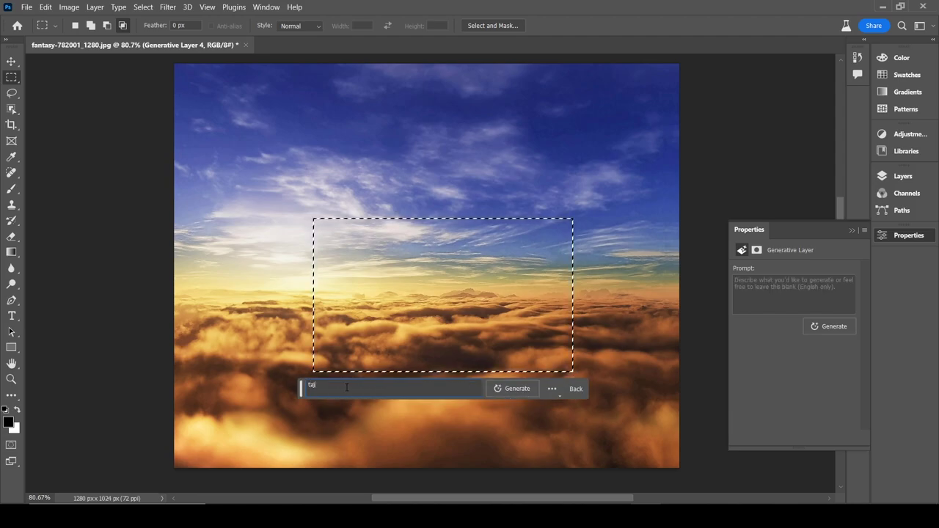
type(" mahal")
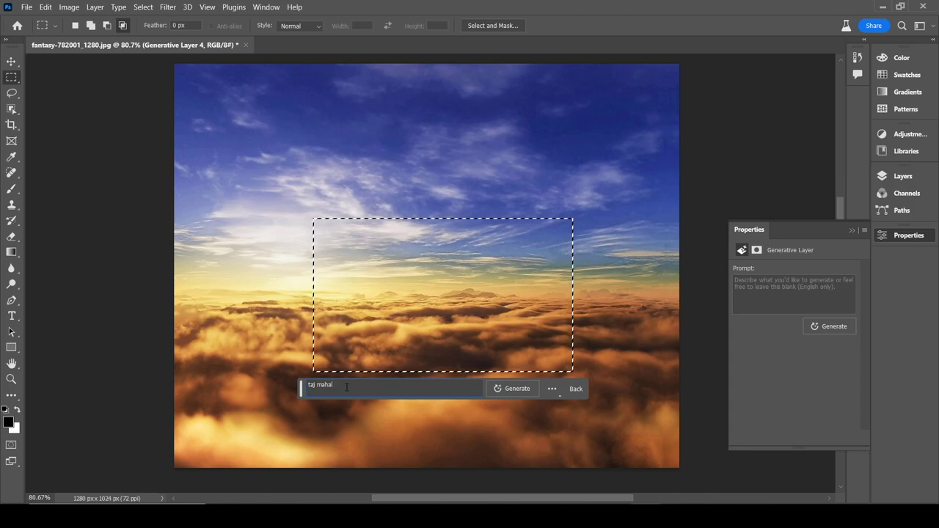
left_click(505, 387)
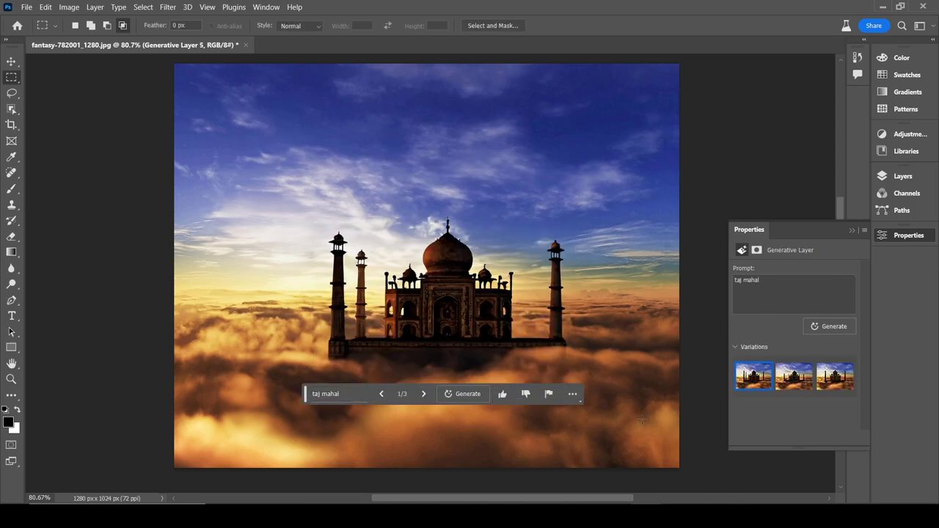
Step: Compare the three Taj Mahal variations, ending on the second
left_click(792, 379)
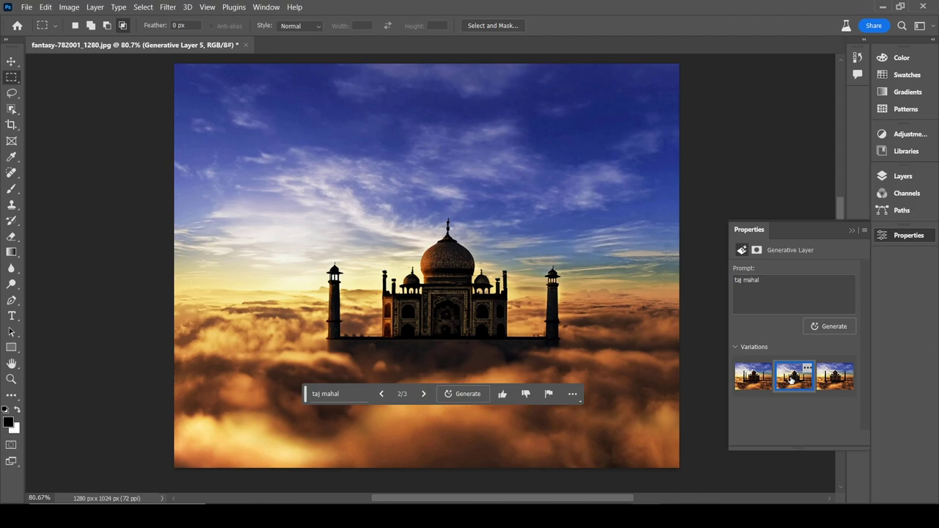
left_click(836, 385)
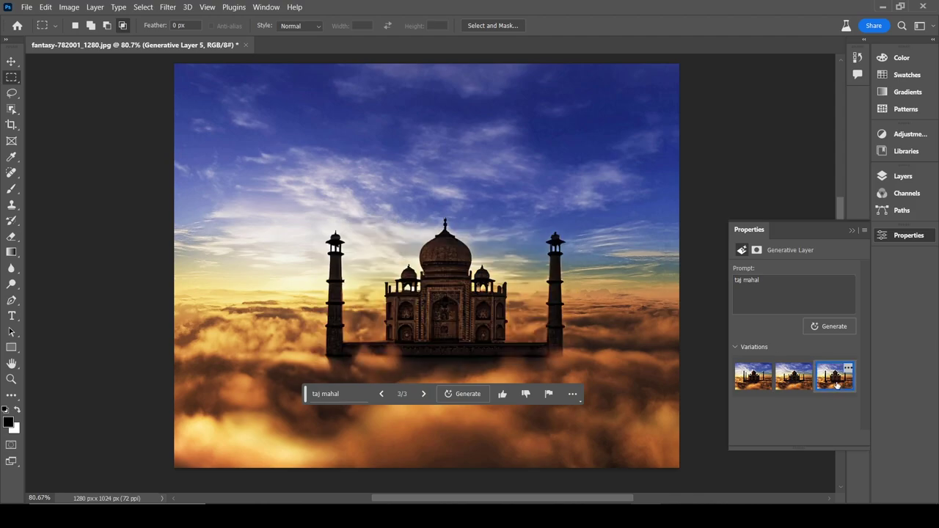
left_click(794, 379)
left_click(749, 380)
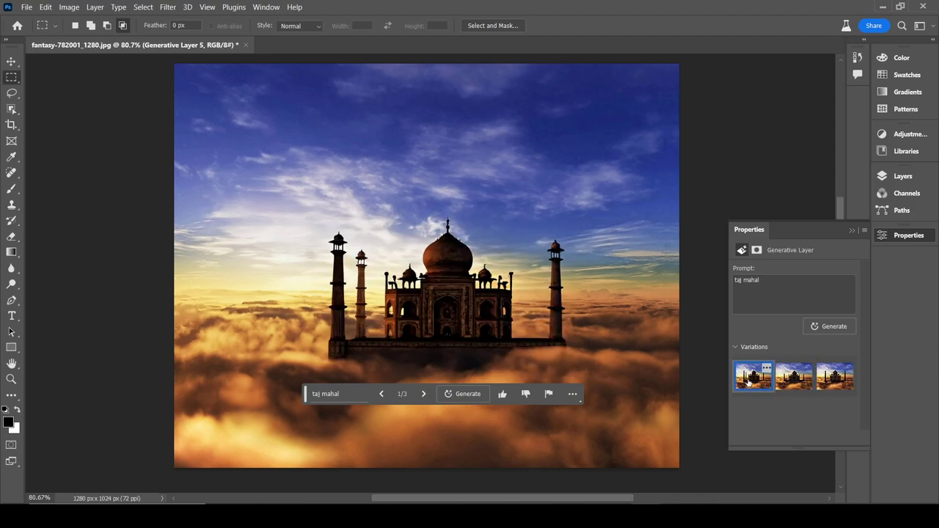
left_click(804, 386)
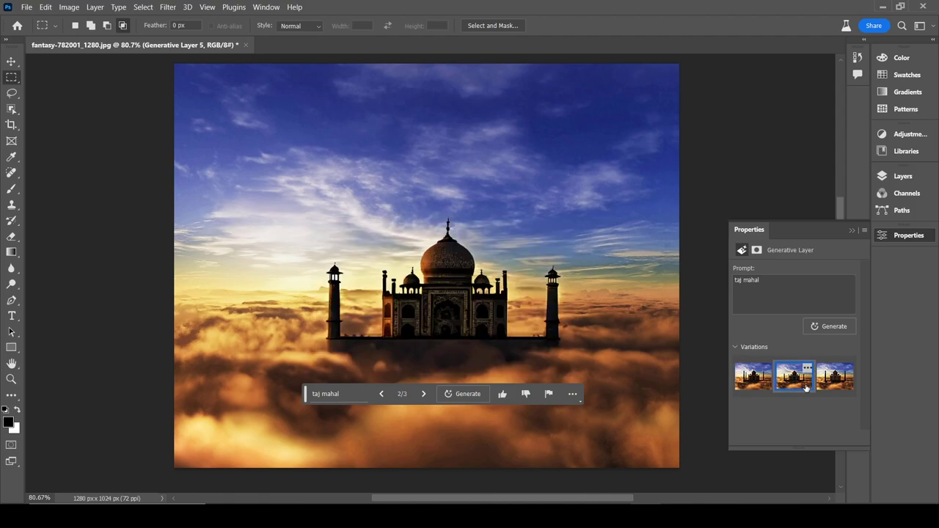
Step: Generate more Taj Mahal variations and preview the second through sixth
left_click(833, 327)
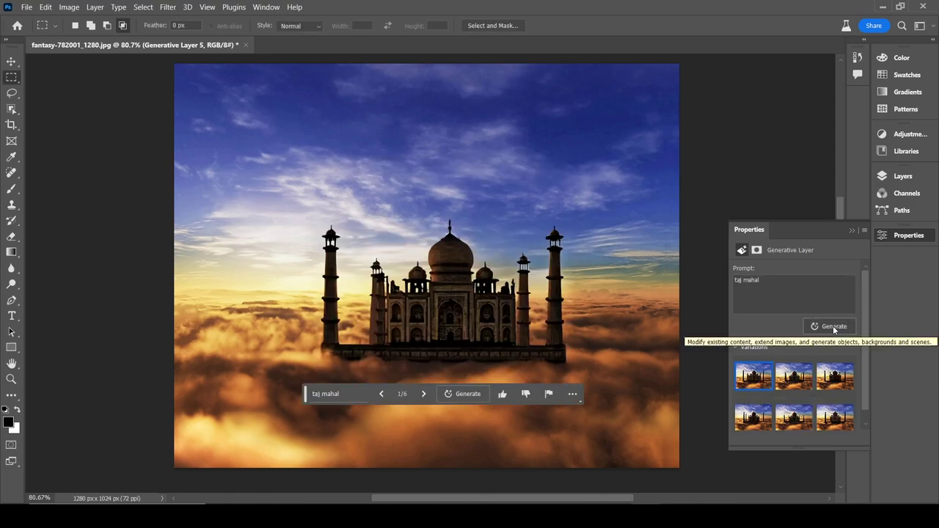
mouse_move(754, 377)
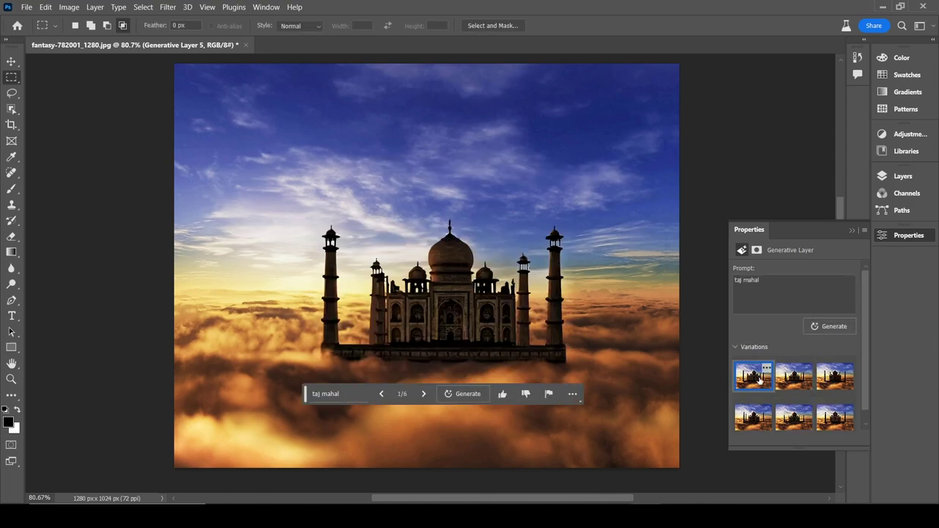
left_click(792, 382)
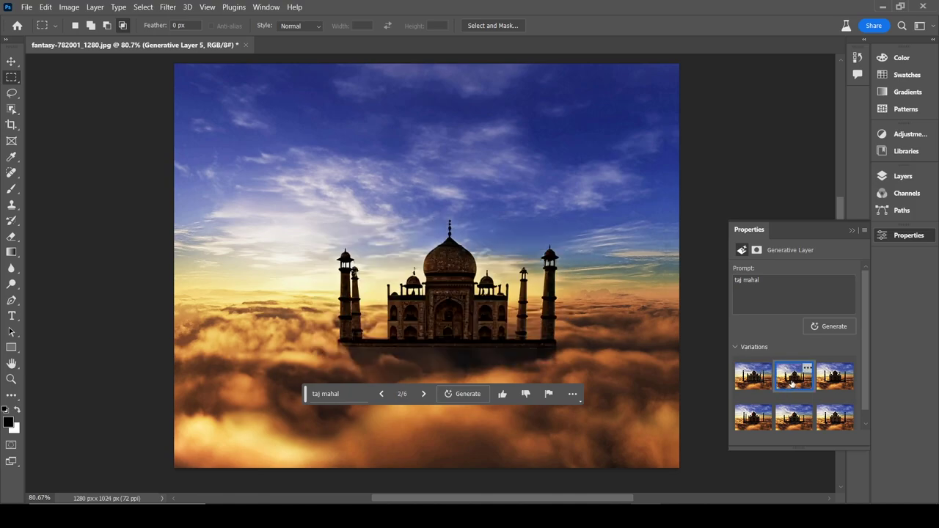
left_click(835, 383)
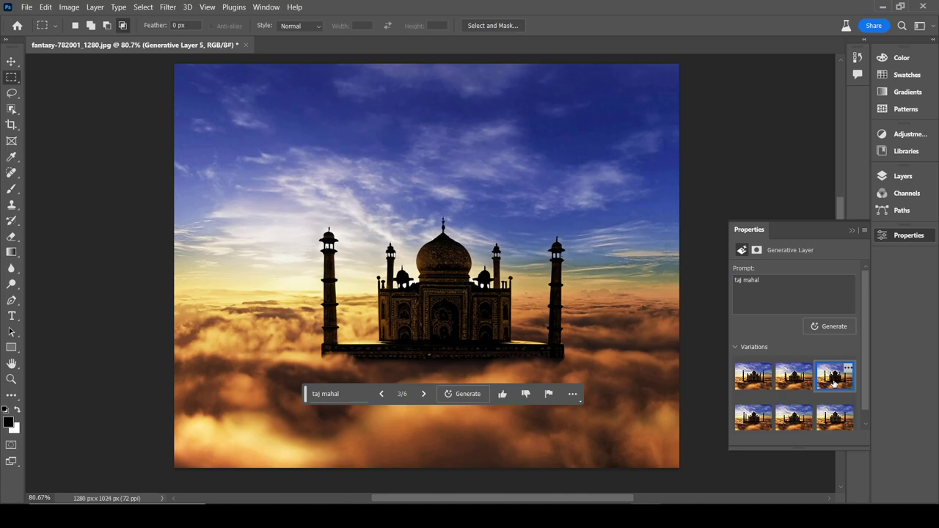
left_click(753, 417)
left_click(794, 417)
left_click(831, 417)
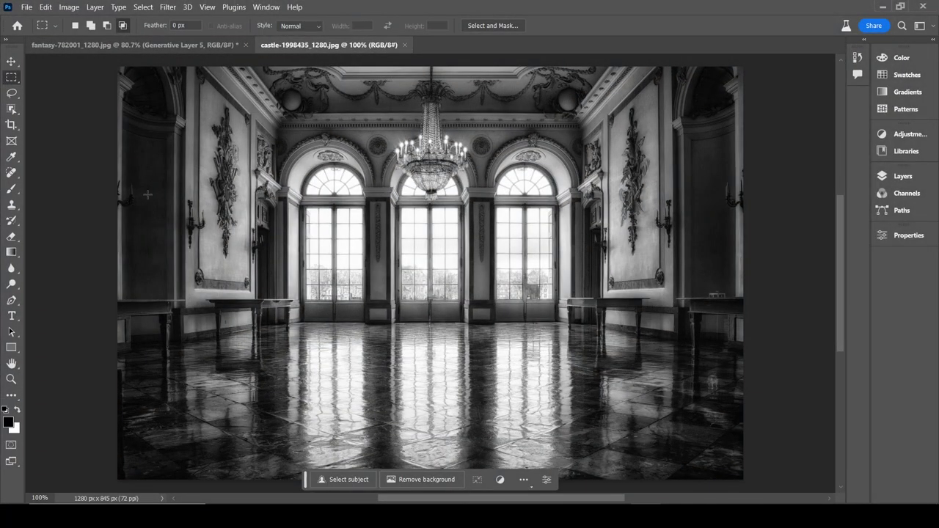
Step: Marquee-select the hall floor and generate a piano there with Generative Fill
left_click_drag(324, 244, 556, 388)
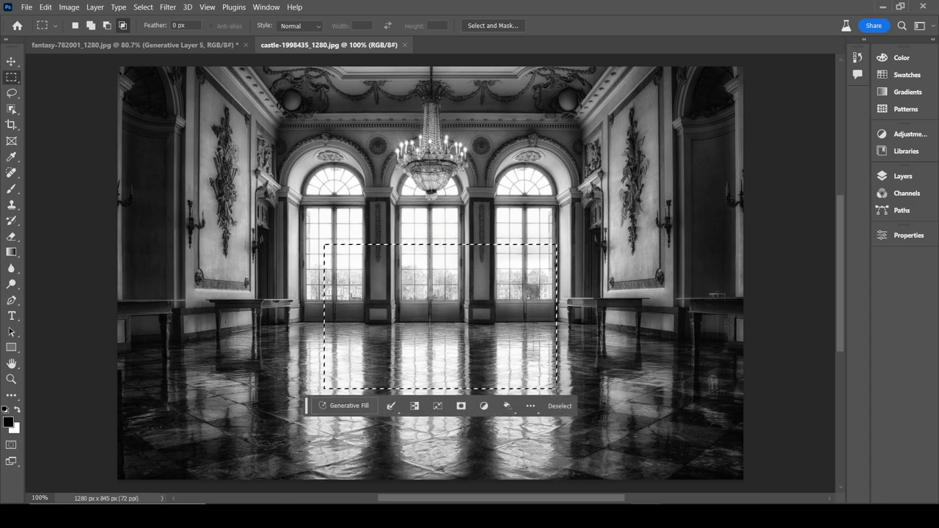
left_click(325, 408)
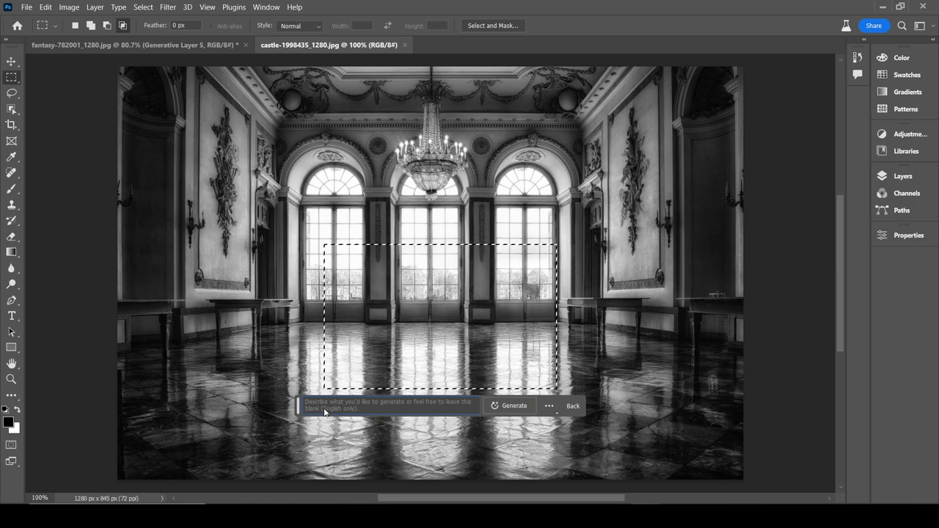
type("pl")
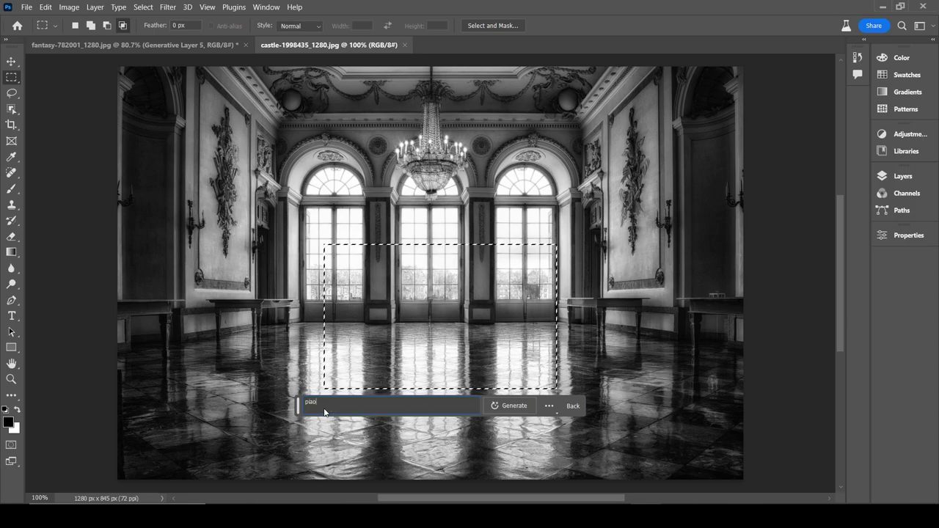
type("no")
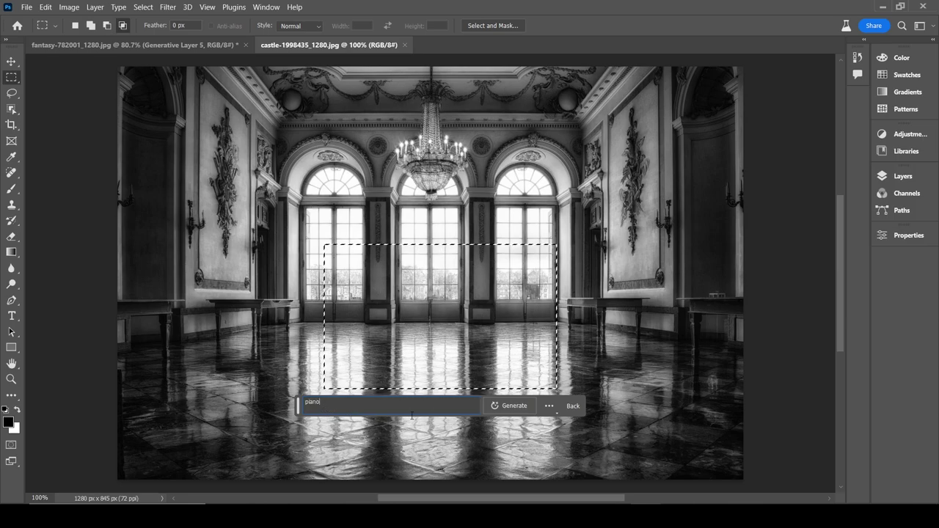
left_click(508, 406)
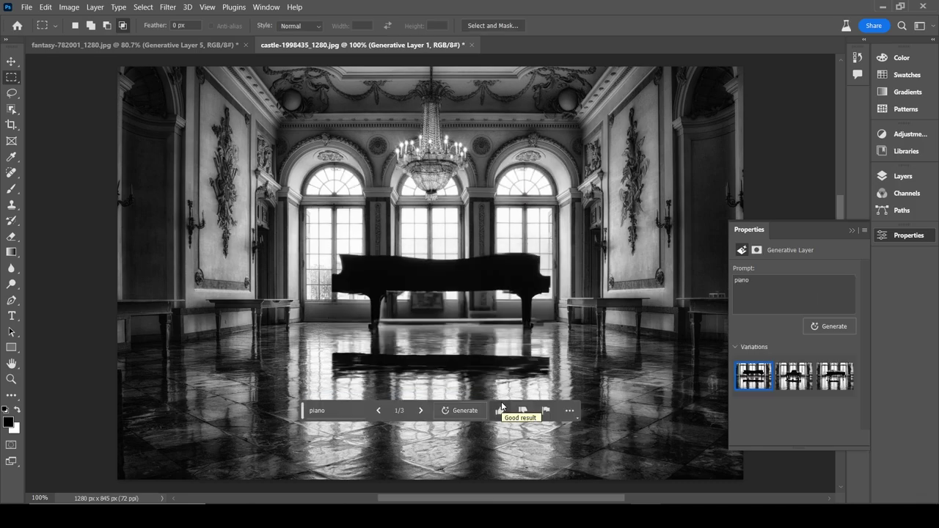
Step: Browse the three piano variations, then select the 'Yamaha Corporation Musical Instrument' image caption
left_click(793, 378)
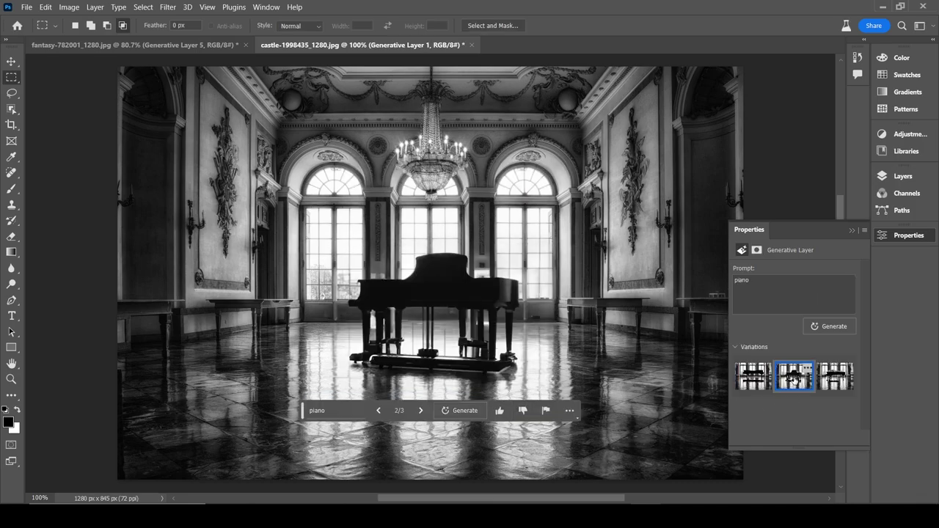
left_click(841, 386)
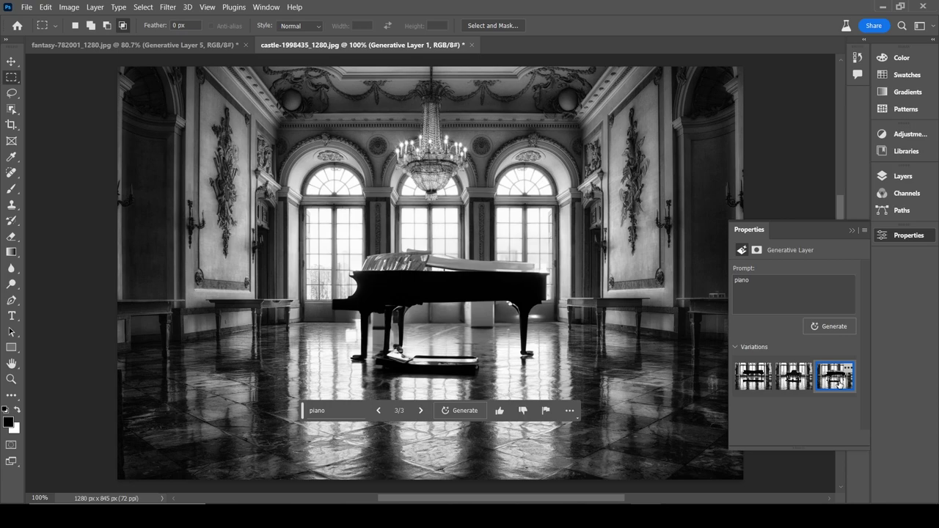
left_click(799, 387)
left_click(745, 385)
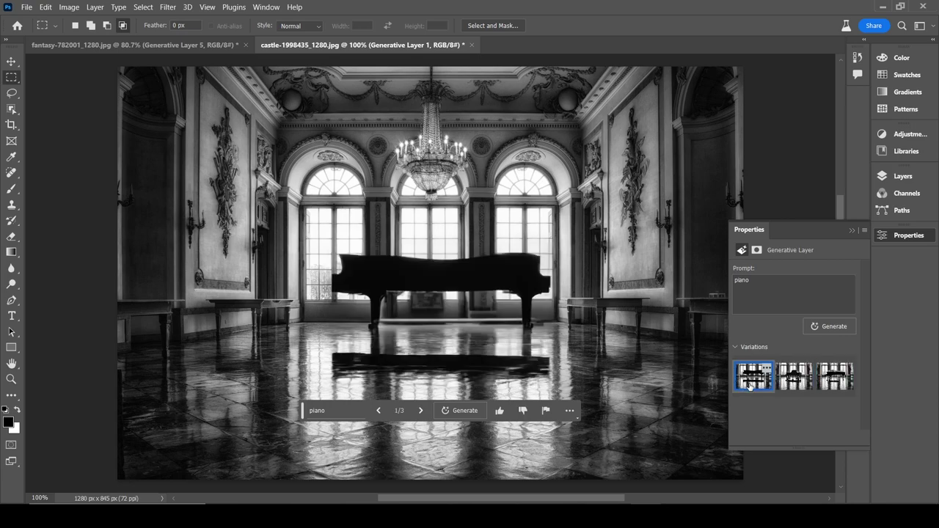
left_click(794, 388)
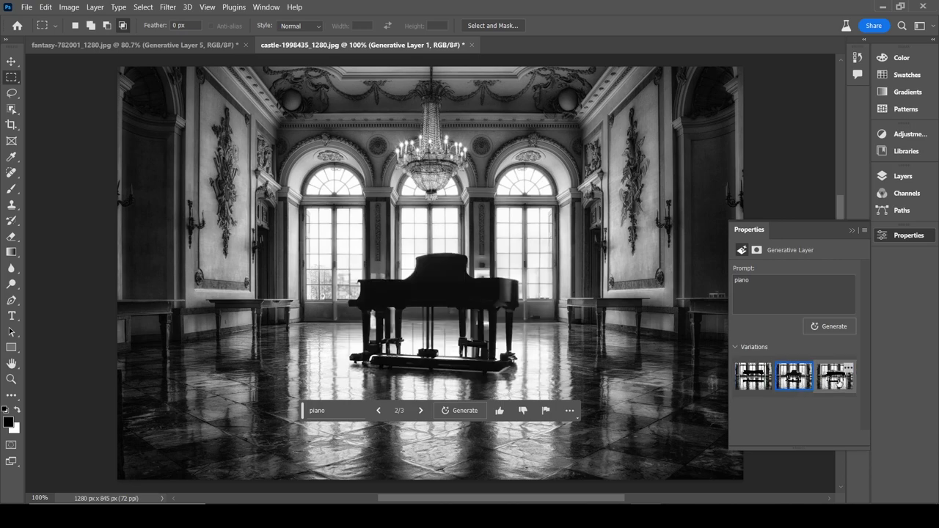
left_click(839, 382)
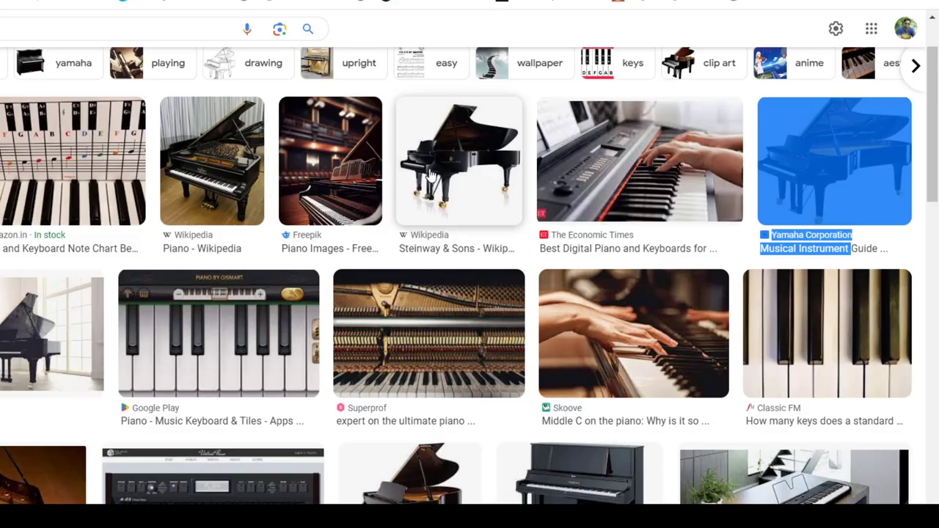
left_click_drag(754, 260, 841, 248)
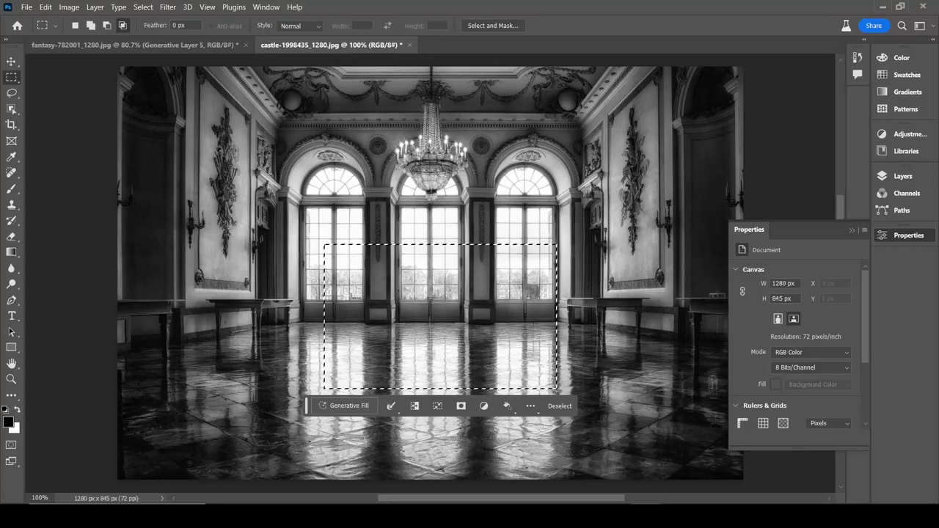
Step: Paste the copied caption as the Generative Fill prompt and generate a musical instrument
left_click(349, 406)
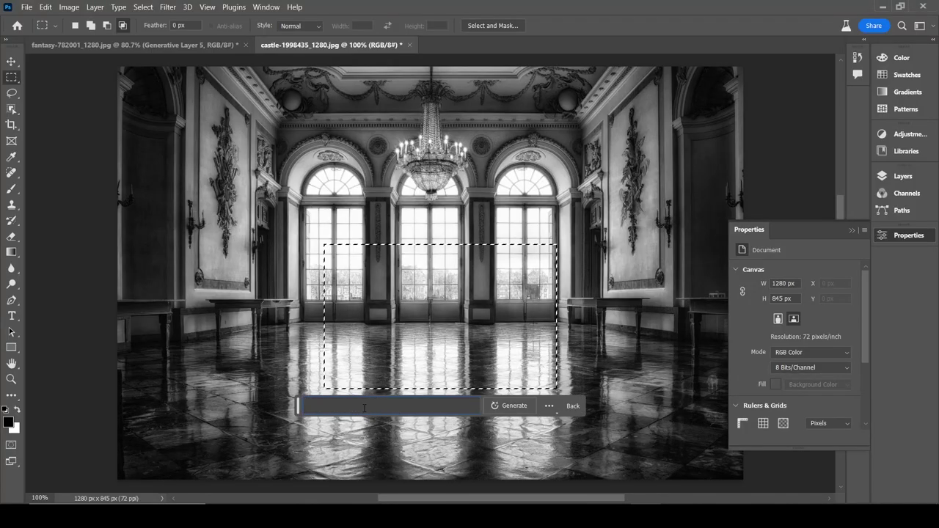
type("Yamaha Corporation Musical Instrument")
key("BackSpace")
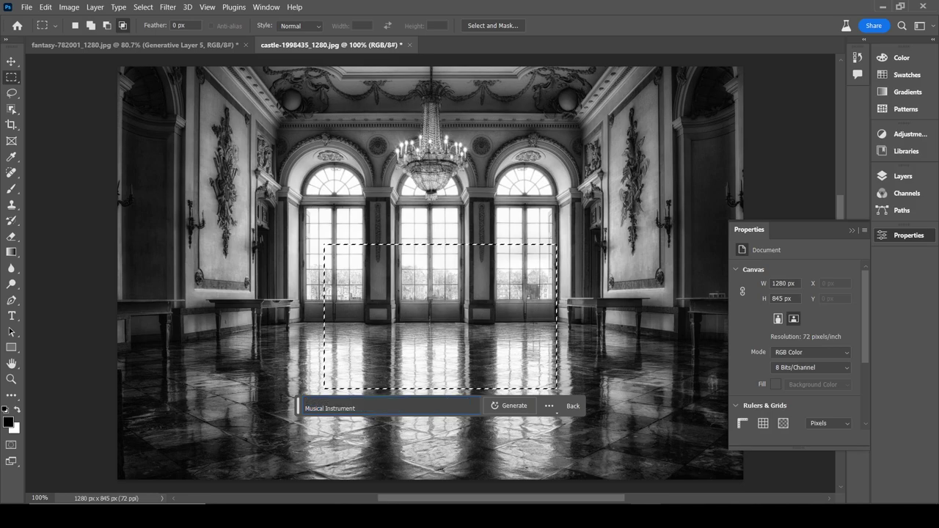
left_click(510, 406)
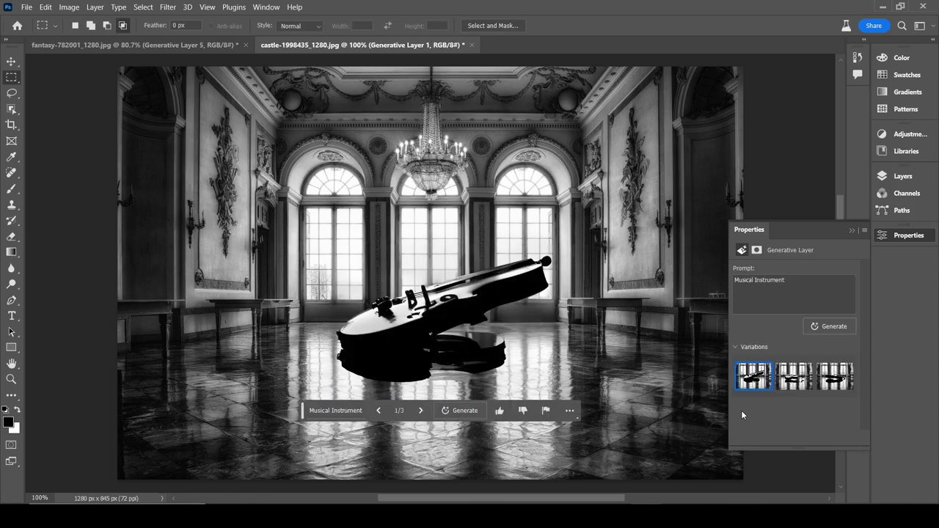
Step: Compare the instrument variations, choose the cello, and collapse the Properties panel
left_click(793, 378)
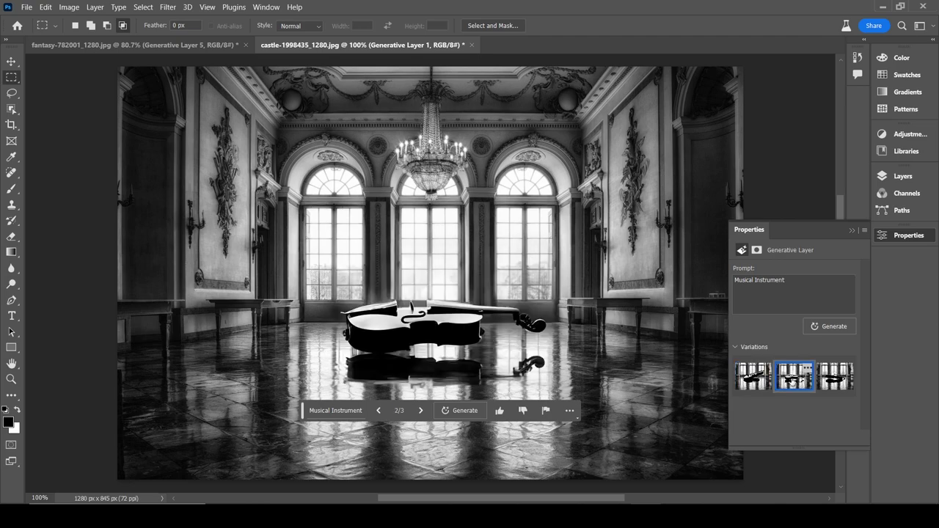
left_click(828, 386)
left_click(799, 384)
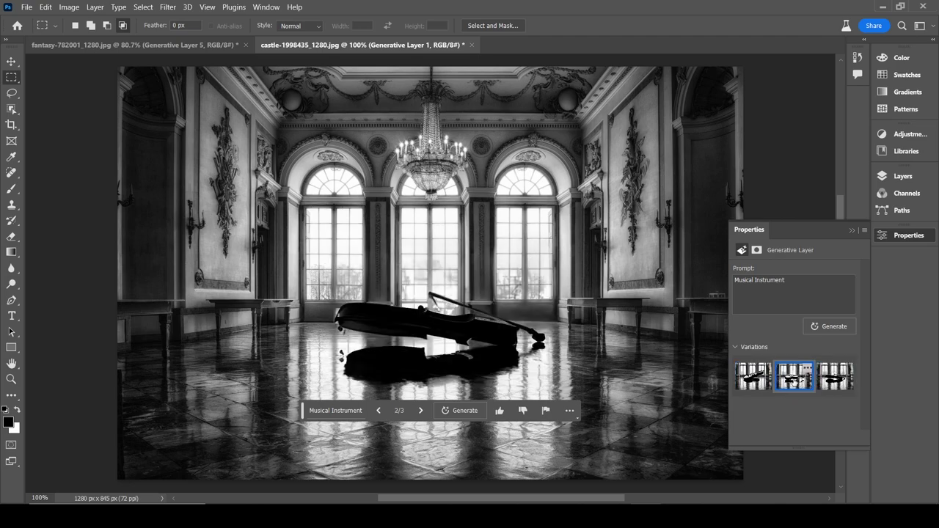
left_click(761, 387)
mouse_move(794, 376)
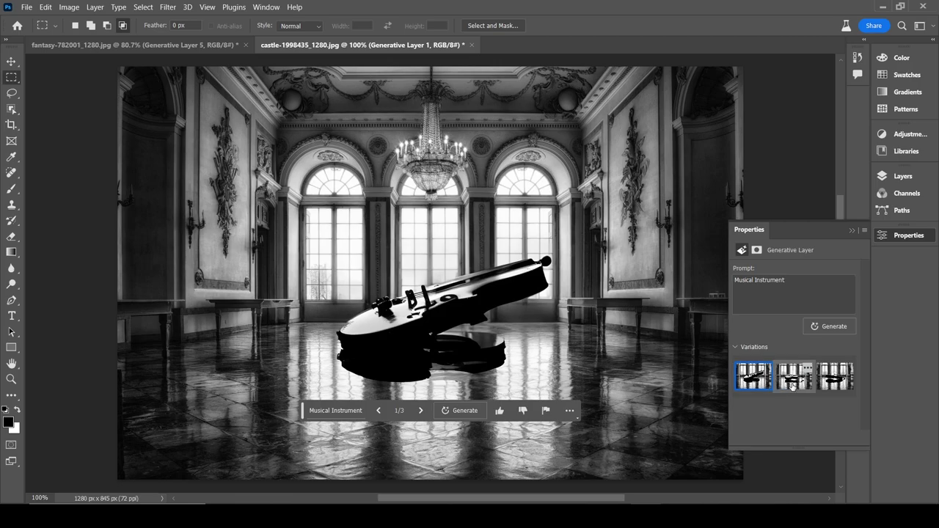
left_click(792, 387)
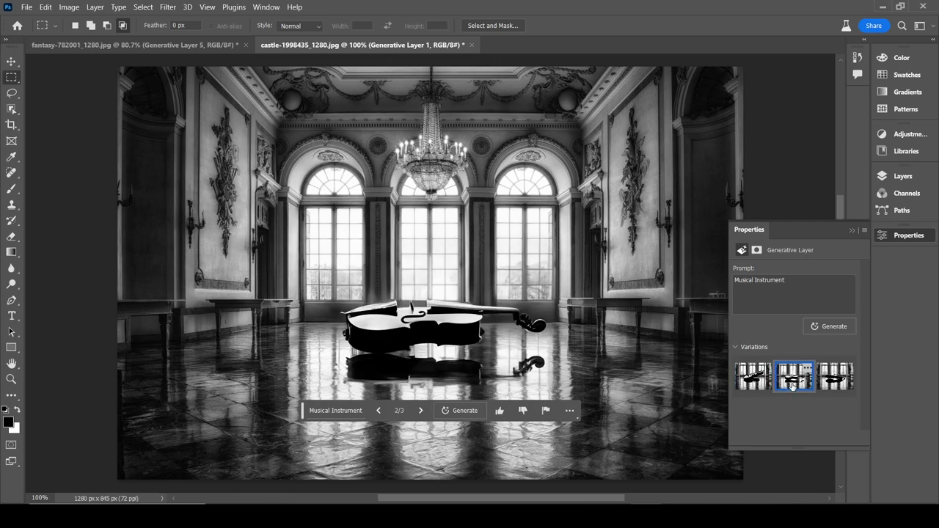
left_click(852, 230)
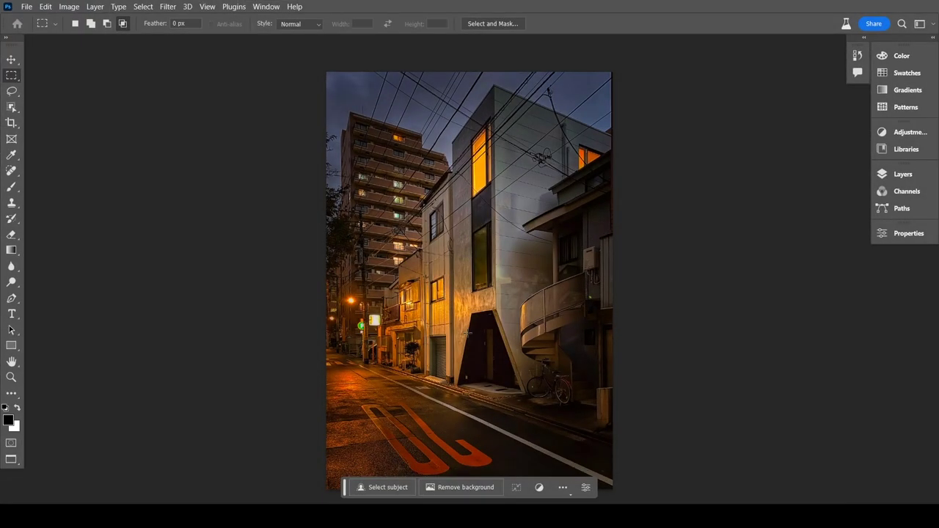
Step: Lasso an area of the building wall and generate a 'light board' there
left_click(11, 91)
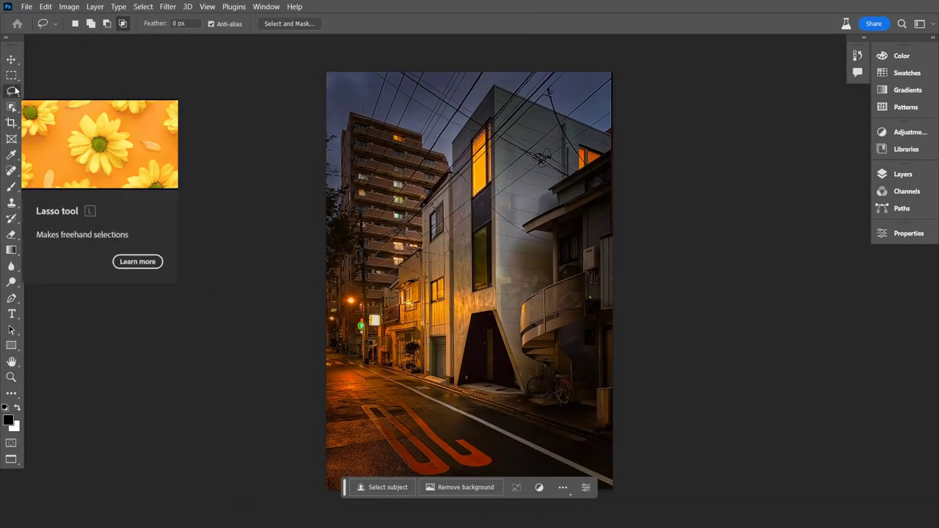
left_click_drag(477, 222, 431, 221)
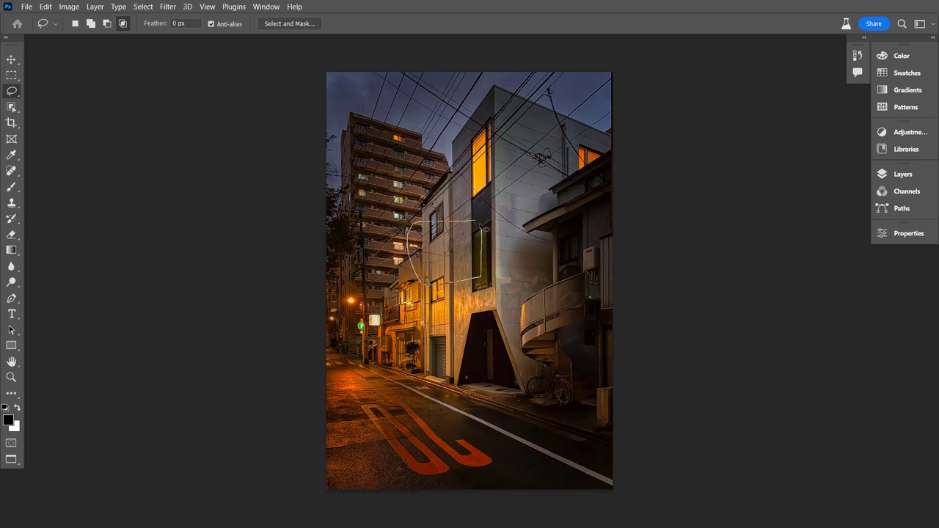
left_click(349, 304)
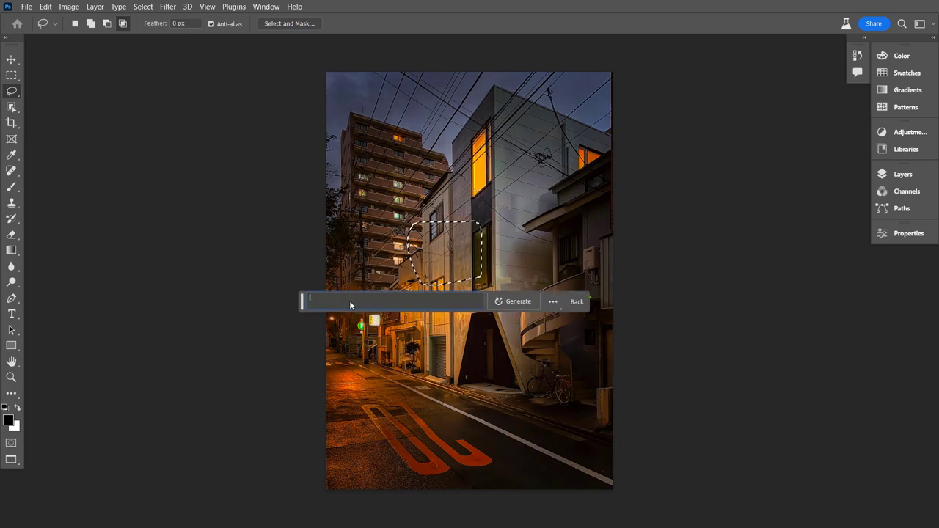
type("light bo")
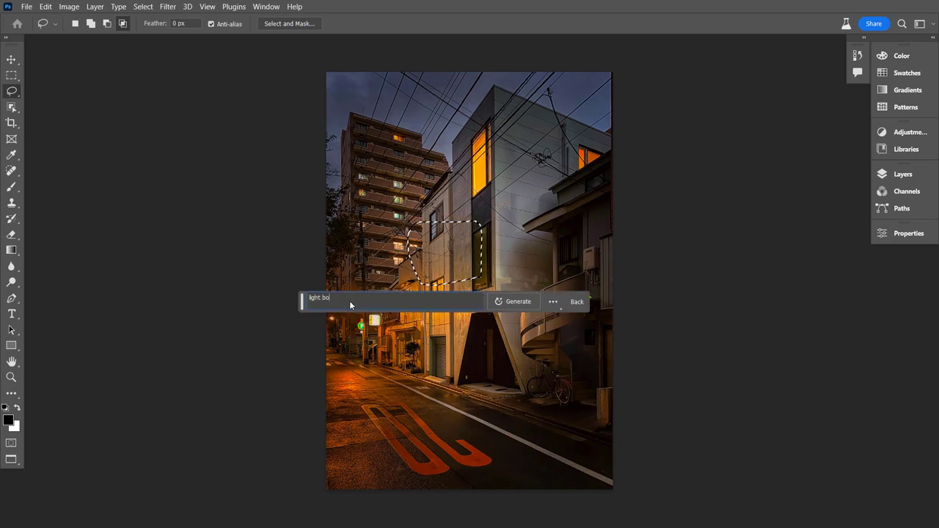
type("ard")
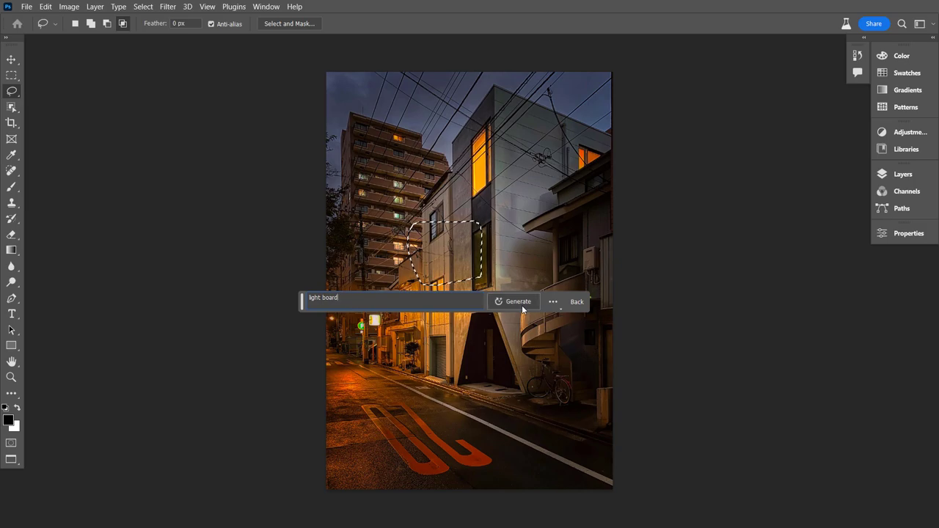
left_click(522, 303)
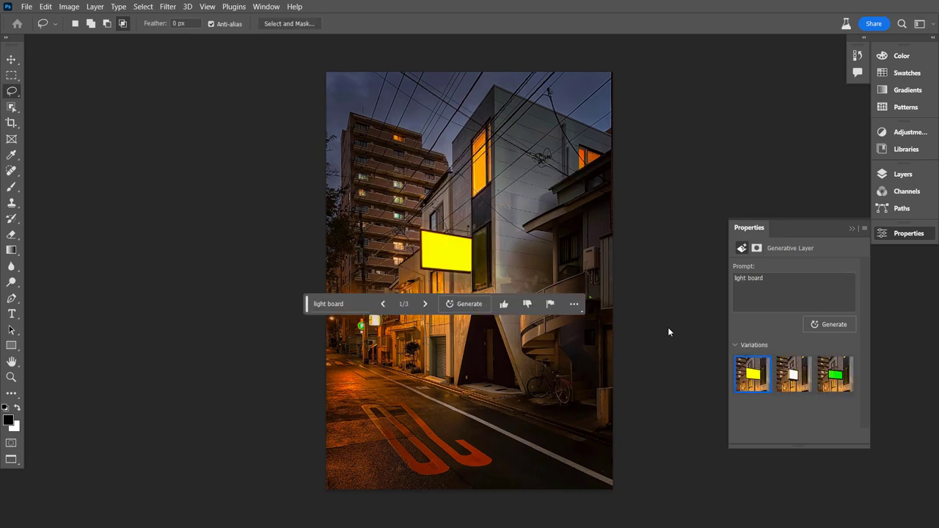
Step: Settle on the yellow light board variation, then start outlining the road beside the building
left_click(794, 376)
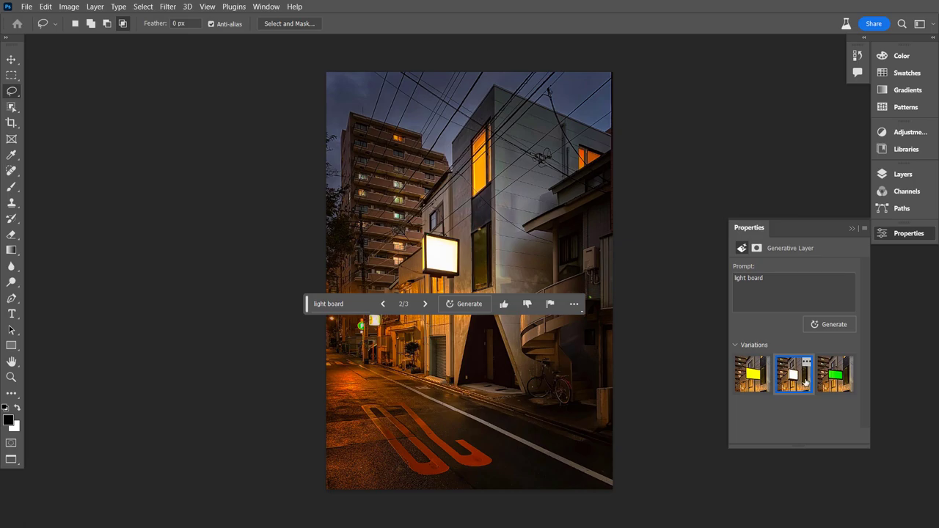
left_click(834, 382)
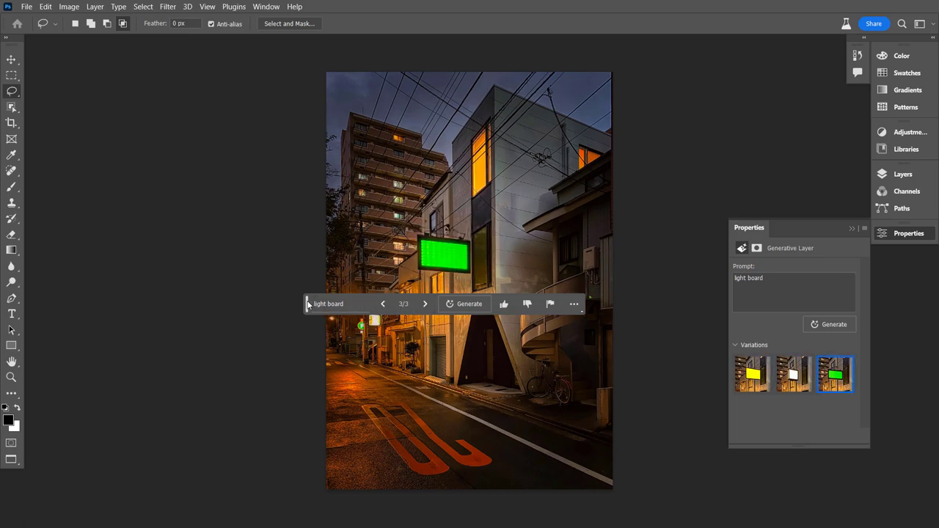
left_click_drag(307, 304, 331, 494)
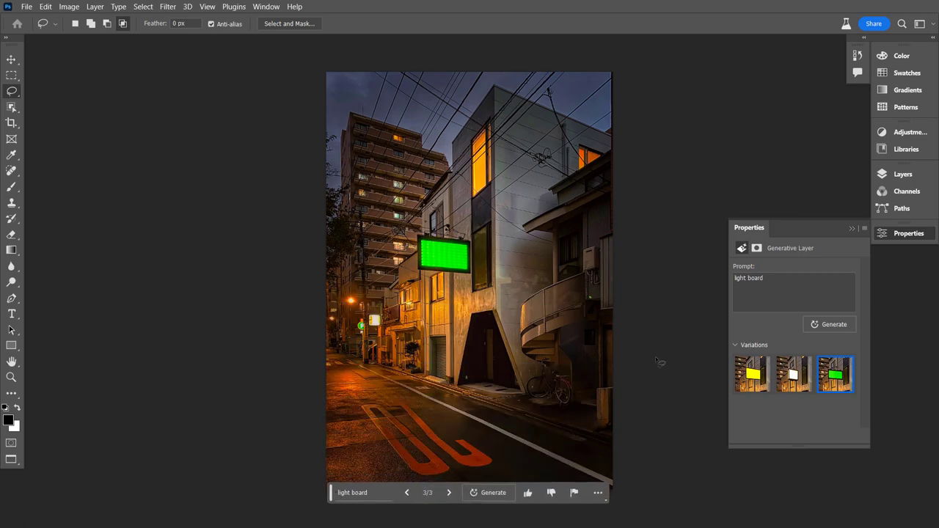
left_click(791, 382)
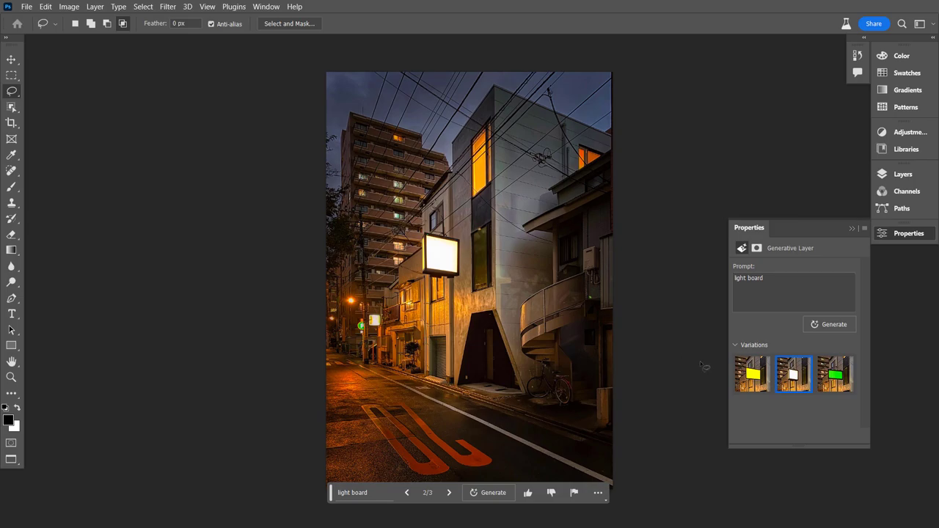
left_click(760, 381)
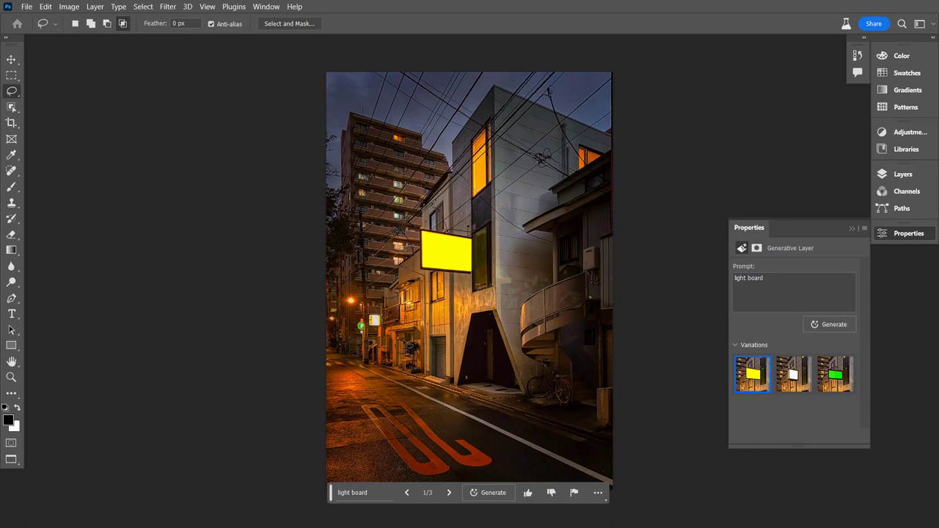
left_click_drag(398, 340, 369, 367)
left_click_drag(396, 424, 494, 412)
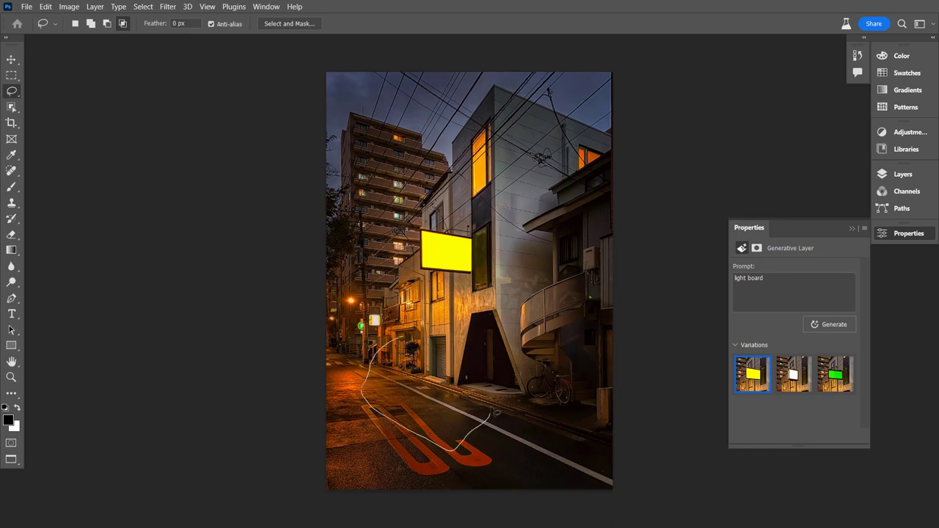
Step: Close the road selection, generate a 'superbike' there, and keep the red bike variation
left_click_drag(400, 337, 400, 339)
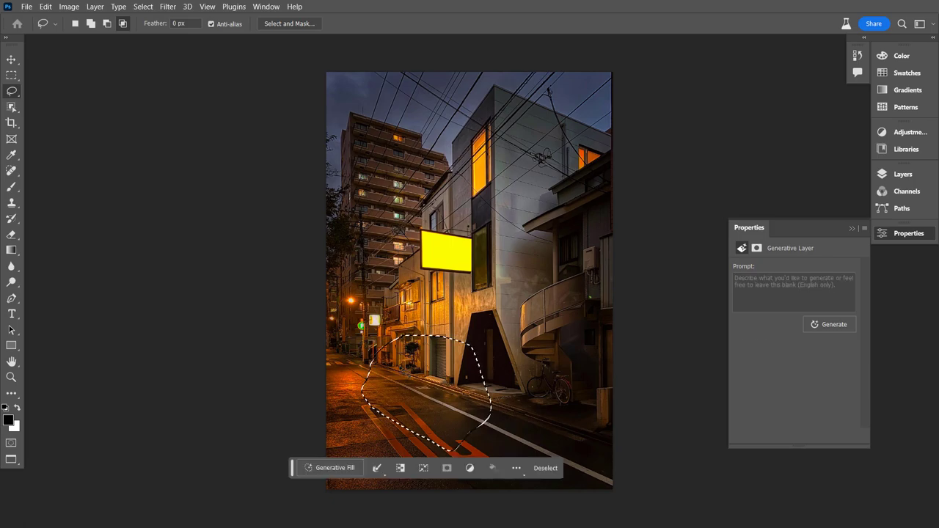
left_click(326, 466)
type("supe")
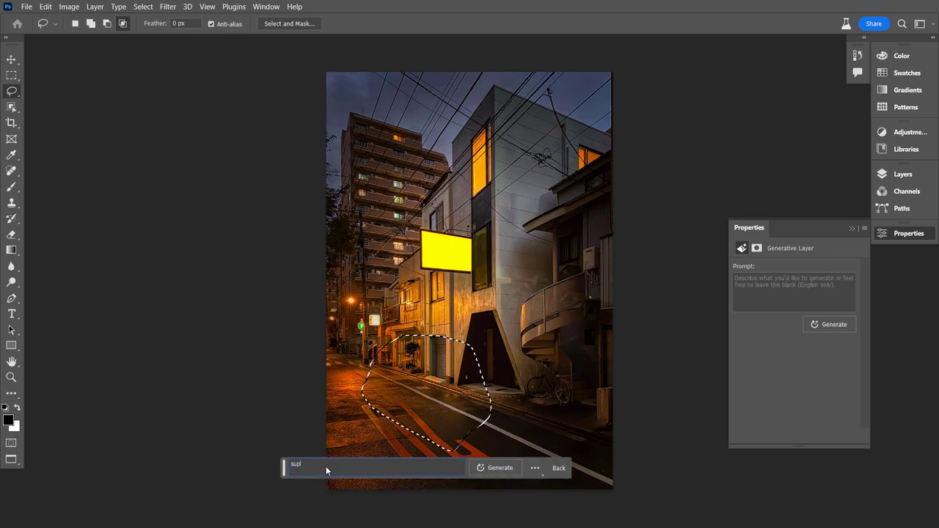
type("rbl")
type("ke")
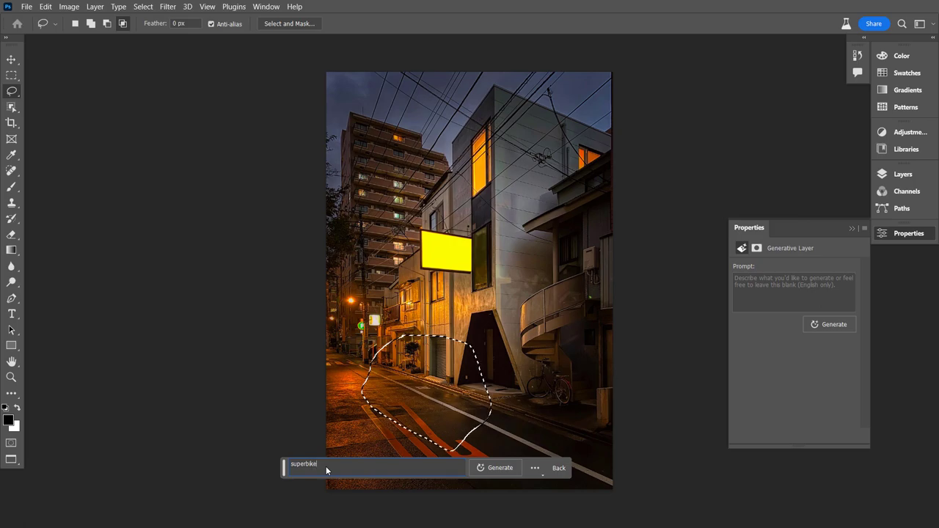
left_click(495, 469)
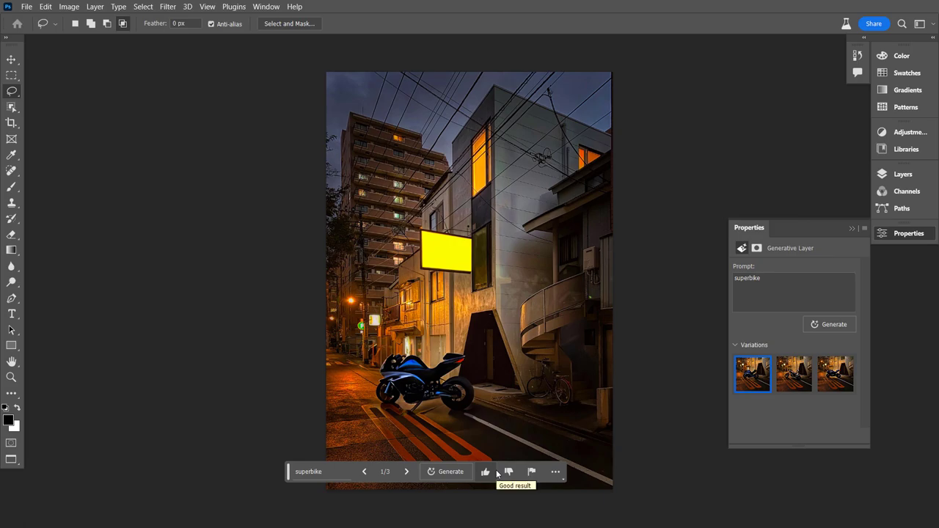
left_click(775, 386)
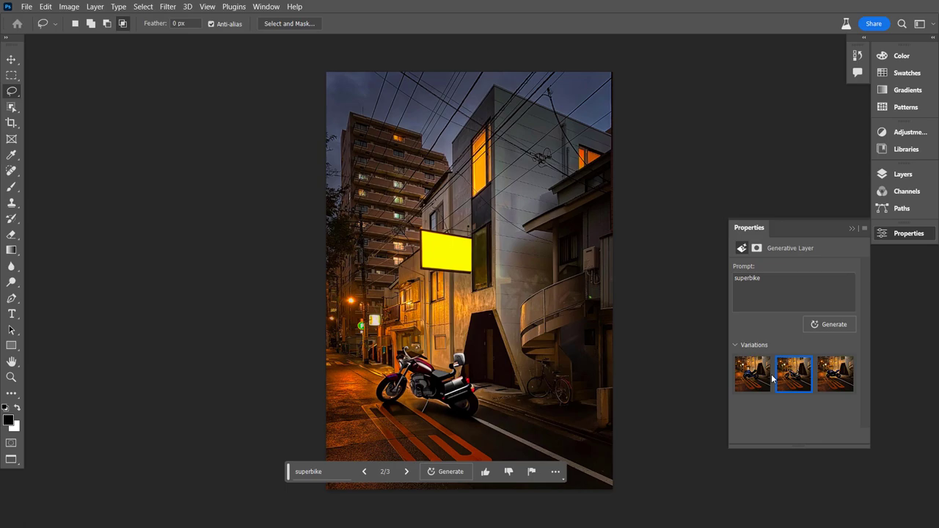
left_click(832, 380)
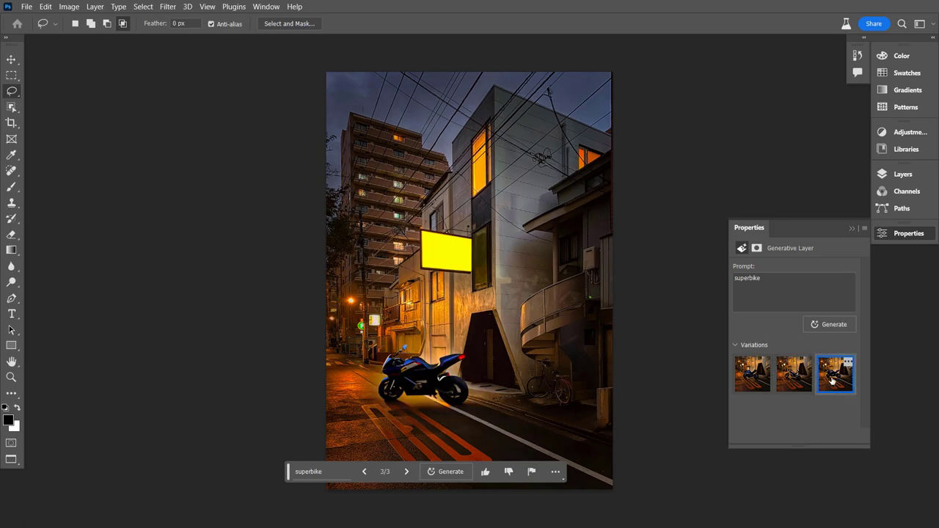
left_click(797, 380)
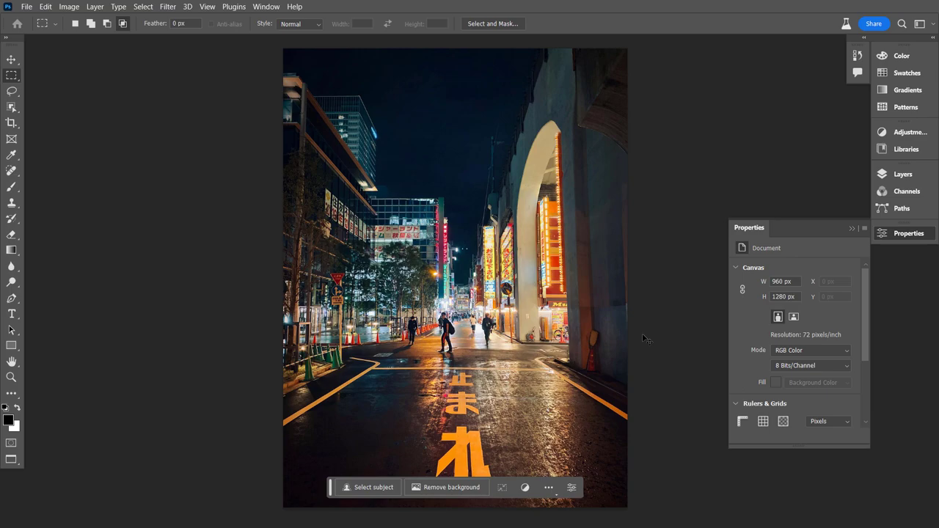
Step: Lasso a strip of road down the street and generate a 'train line' in it
left_click(12, 91)
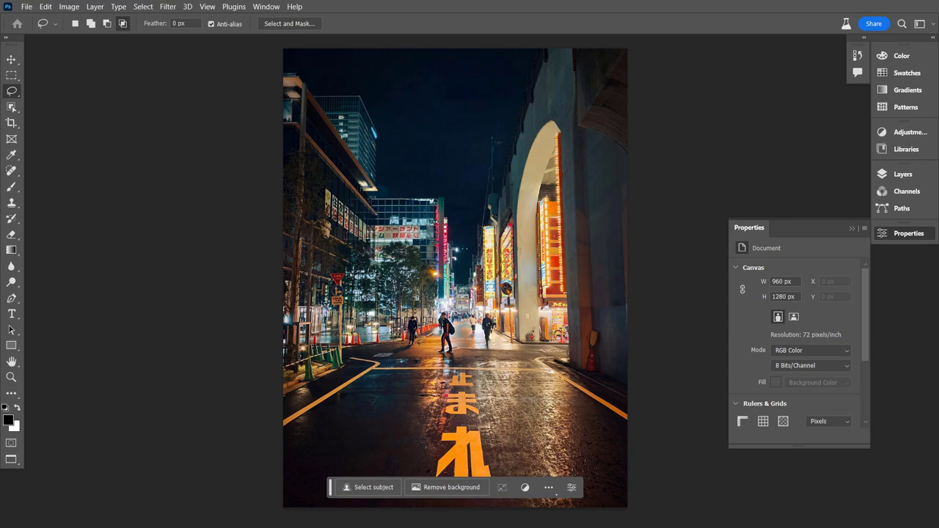
mouse_move(455, 326)
left_mouse_down()
mouse_move(367, 517)
mouse_move(557, 516)
mouse_move(525, 445)
left_mouse_up()
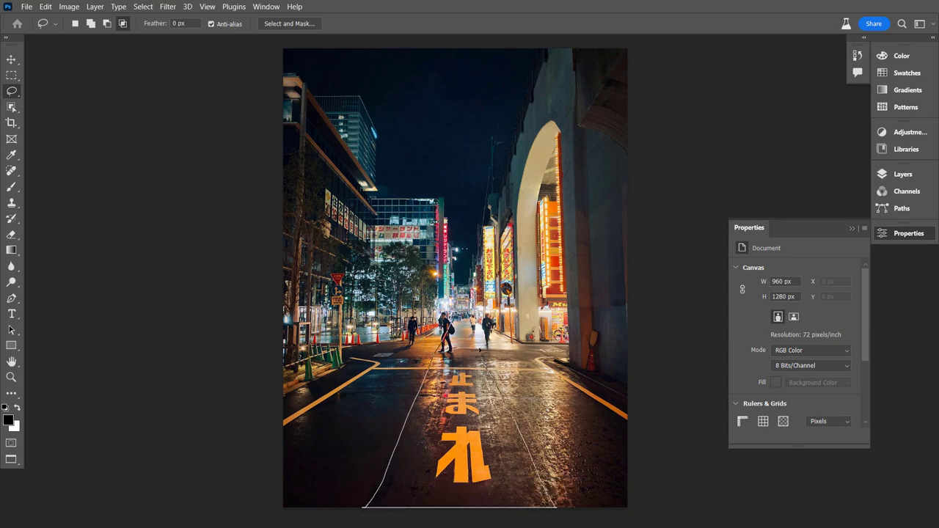
left_click_drag(474, 323, 456, 324)
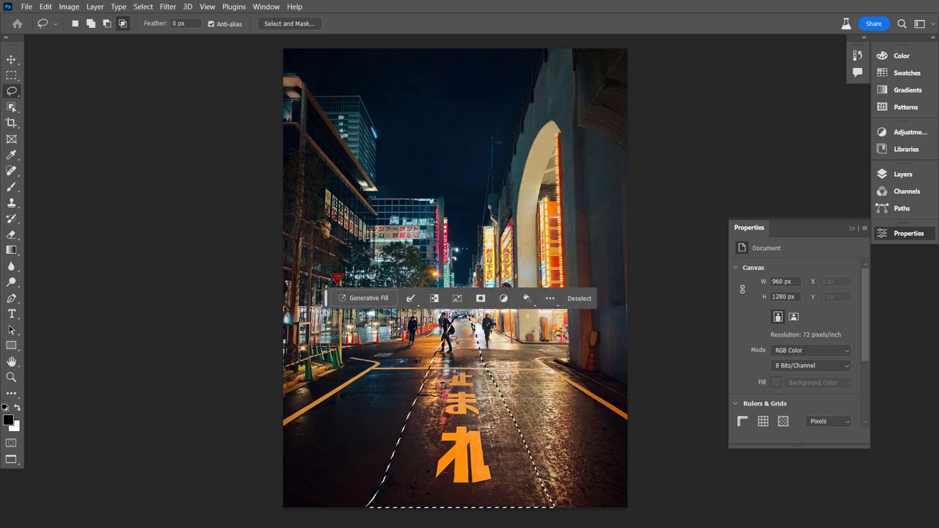
left_click(370, 299)
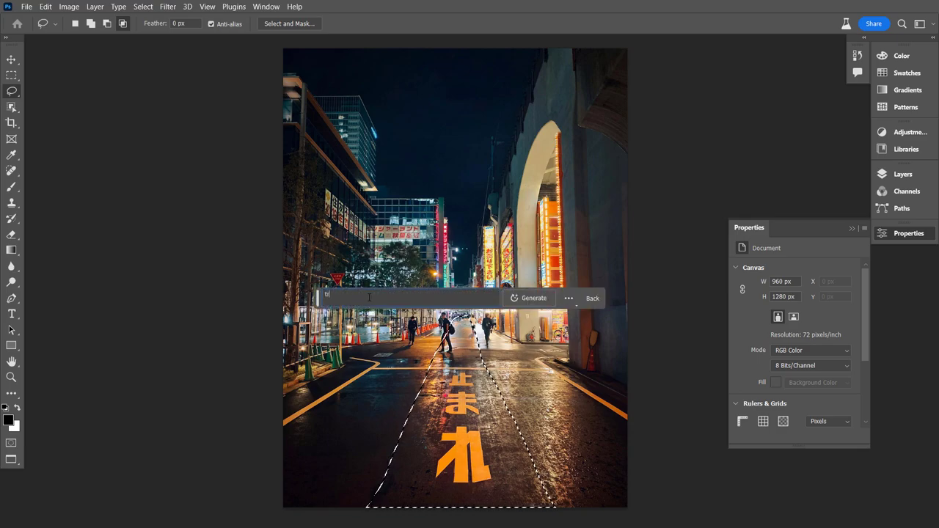
type("train li")
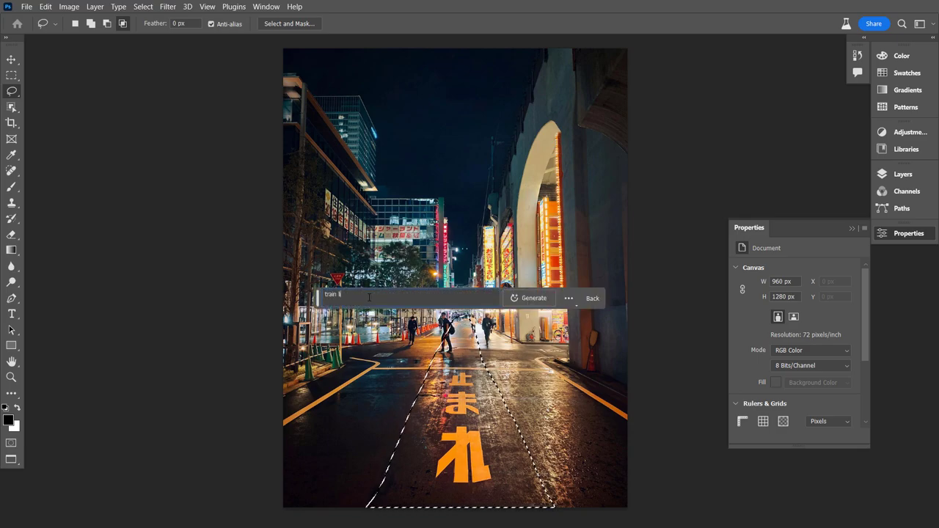
type("ne")
left_click(530, 298)
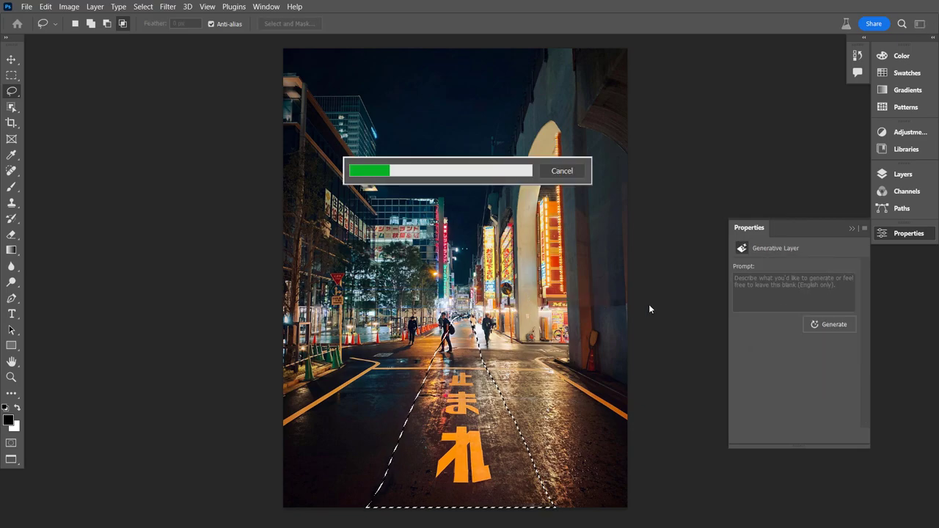
Step: Compare the three train line variations and settle on the first
left_click(797, 376)
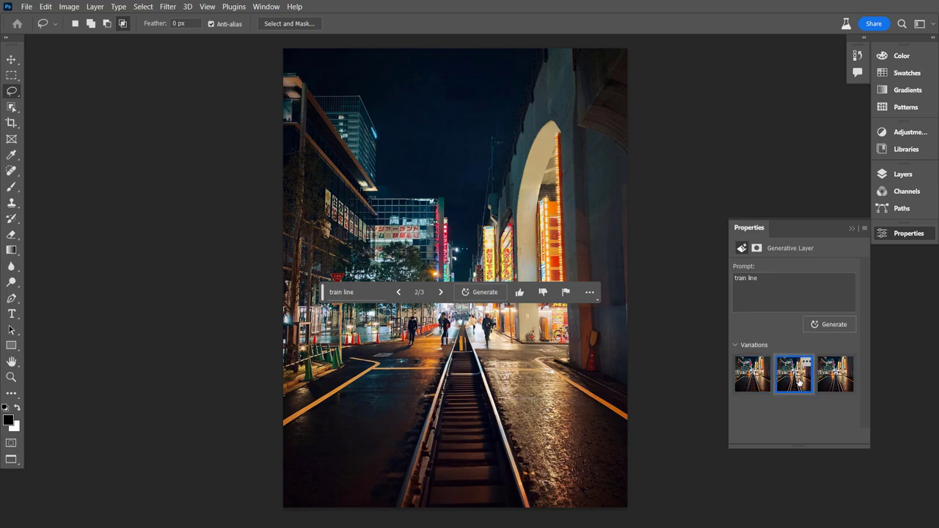
left_click(841, 386)
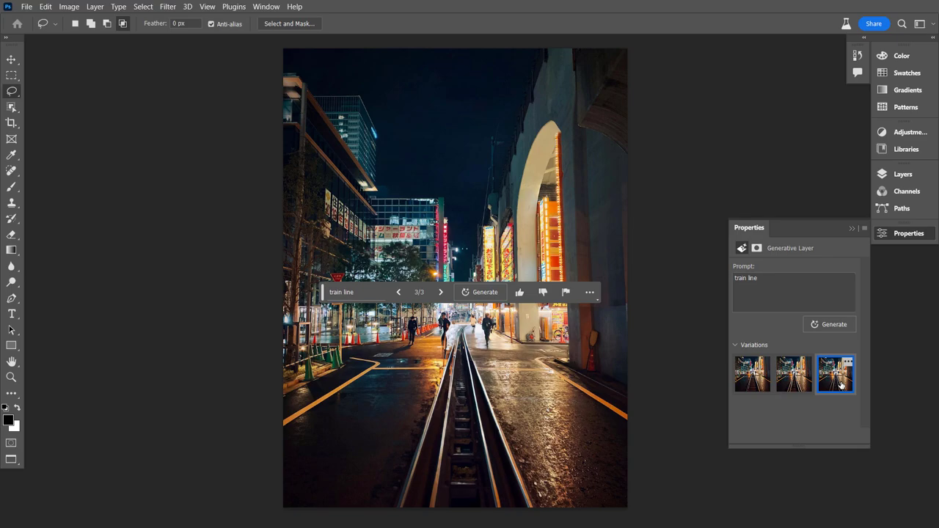
mouse_move(323, 292)
left_mouse_down()
mouse_move(338, 493)
mouse_move(115, 352)
mouse_move(329, 509)
mouse_move(549, 472)
mouse_move(675, 491)
left_mouse_up()
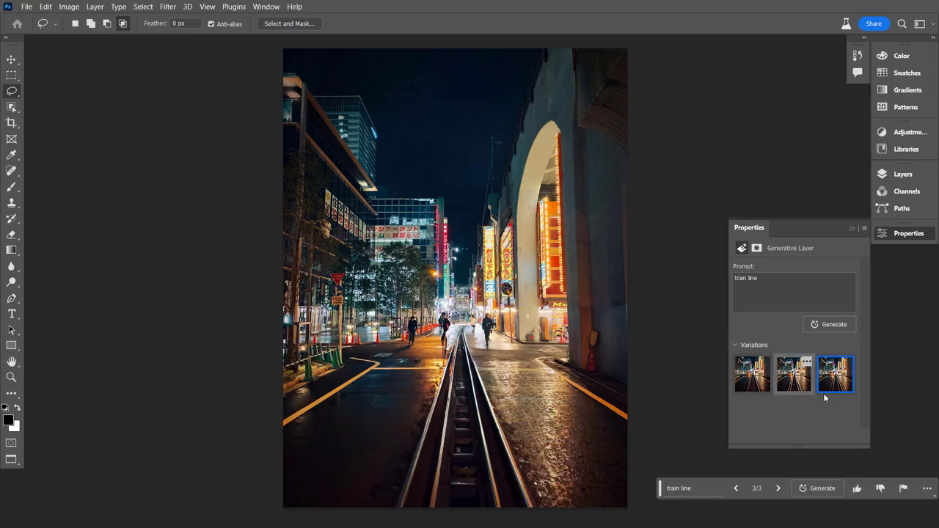
left_click(800, 383)
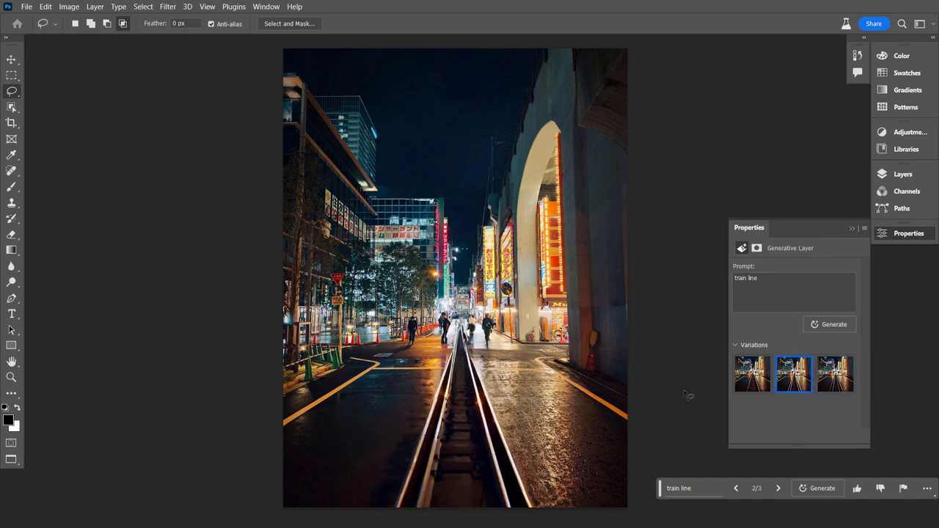
left_click(758, 377)
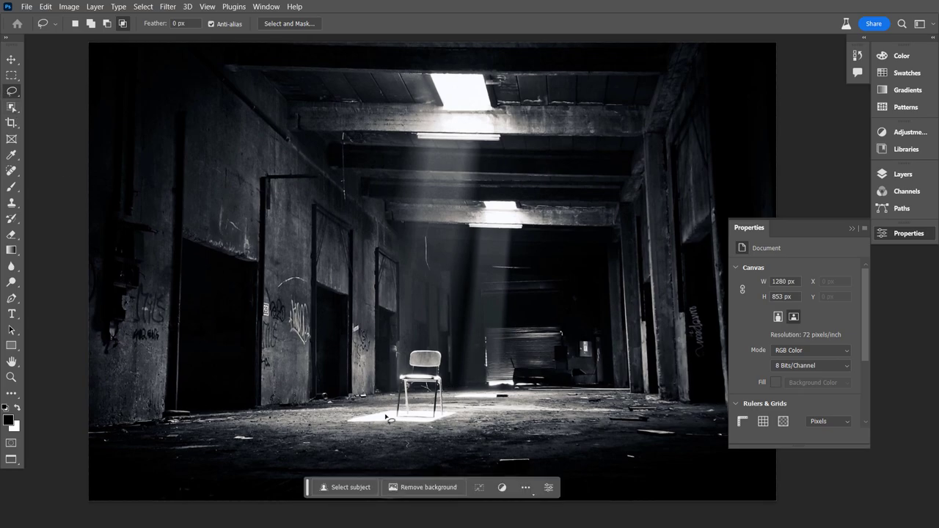
Step: Lasso the space around the chair and generate 'old man sitting' there
mouse_move(381, 383)
left_mouse_down()
mouse_move(408, 406)
mouse_move(443, 379)
left_mouse_up()
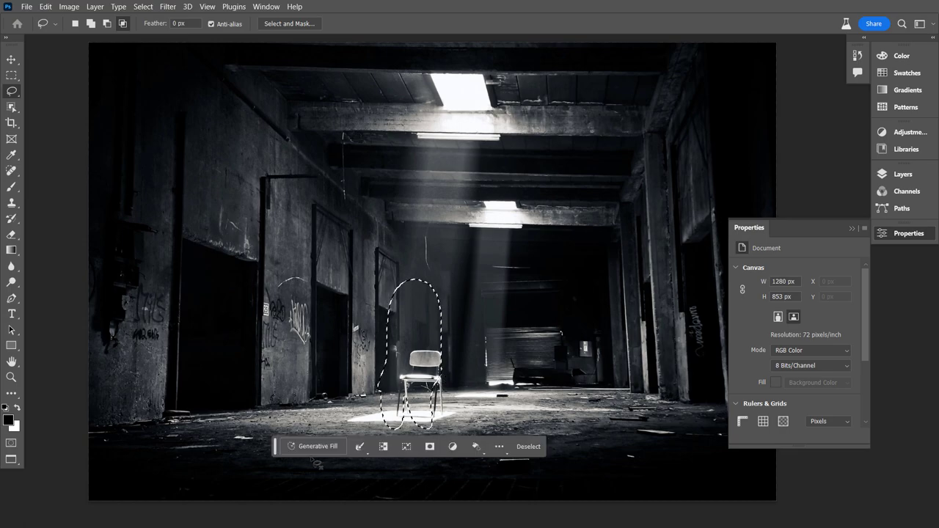
left_click(310, 445)
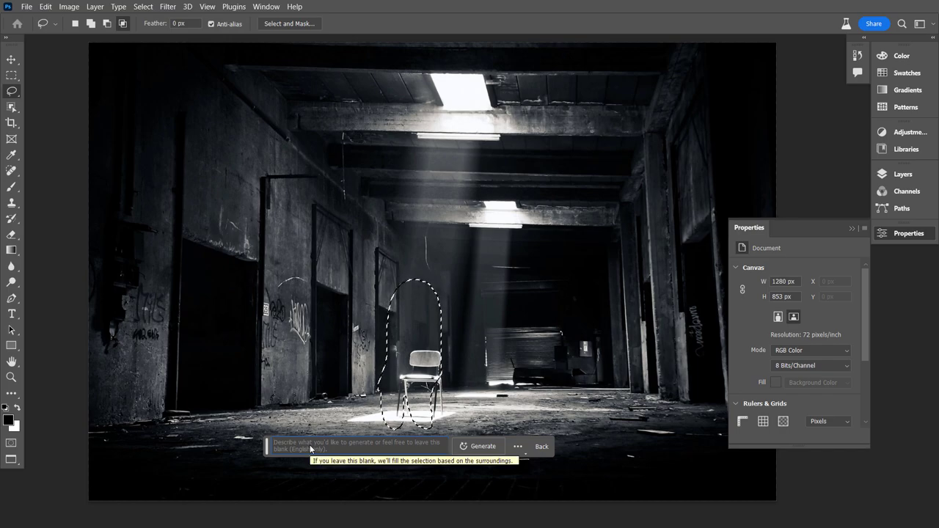
left_click(309, 445)
type("old")
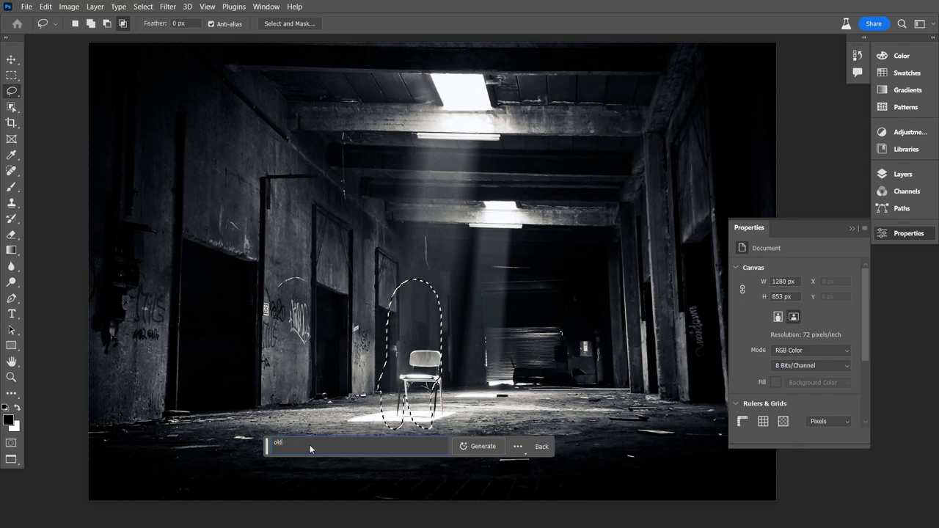
type(" man")
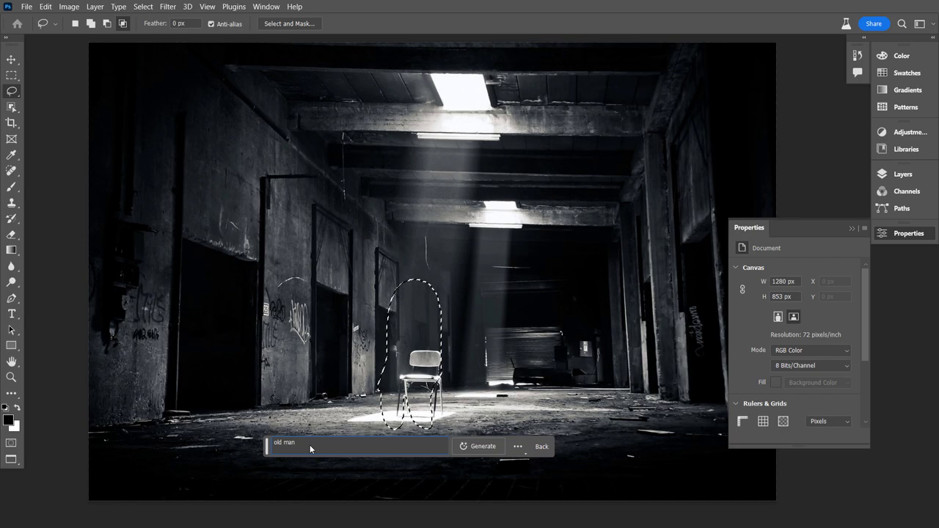
type(" sitt")
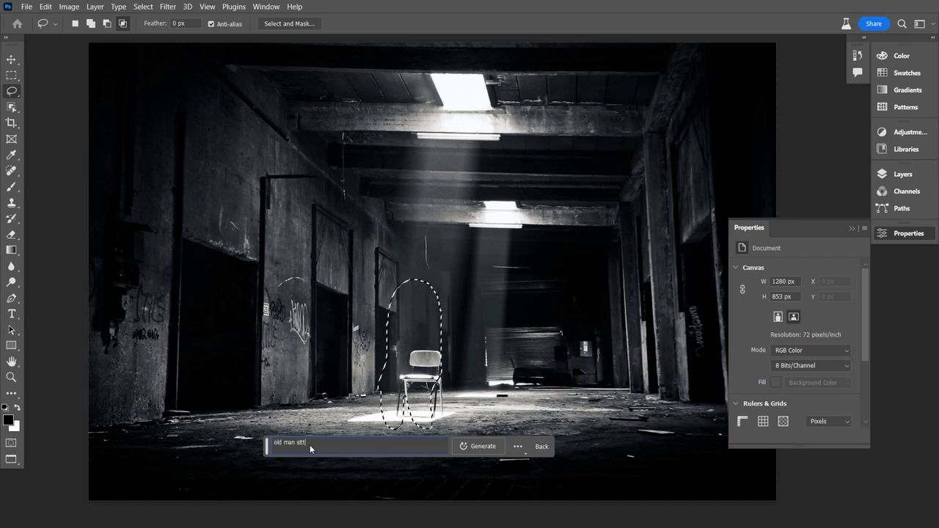
type("ing")
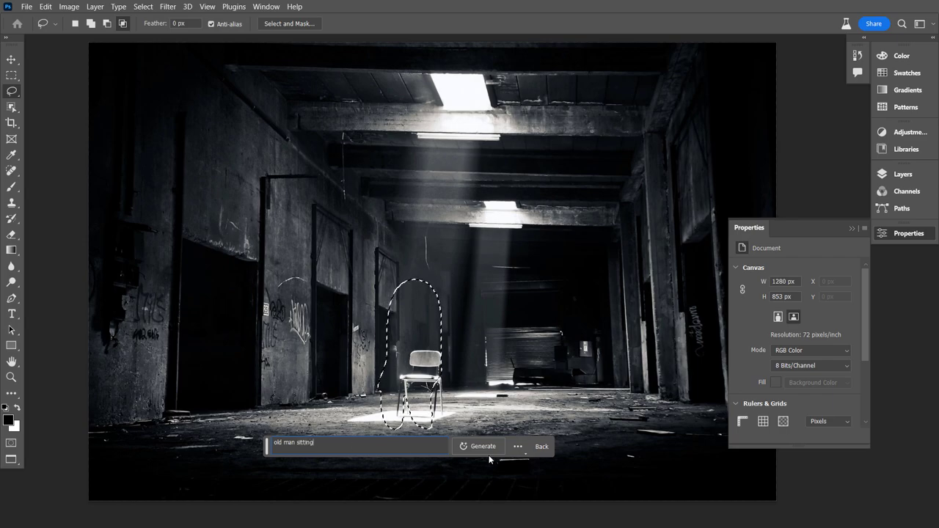
left_click(489, 449)
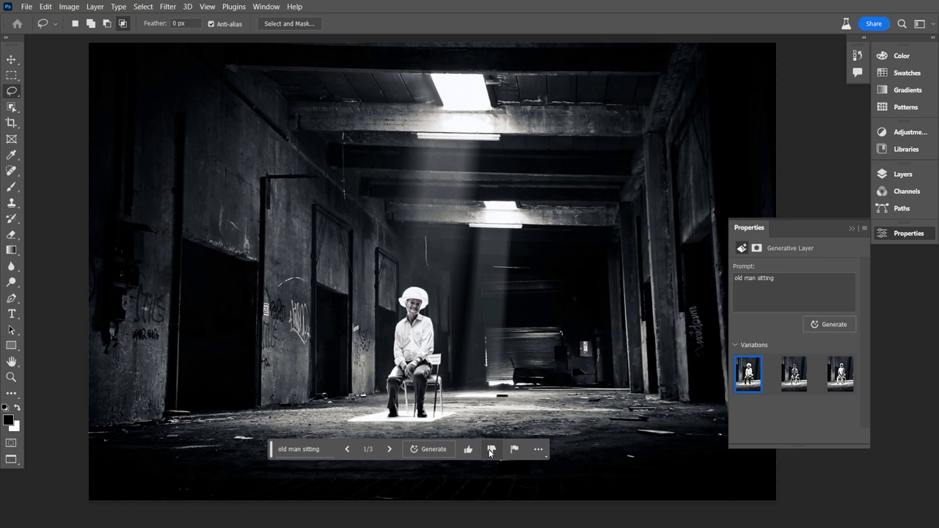
Step: Compare the sitting-figure variations and pick the white-haired old man
left_click(798, 378)
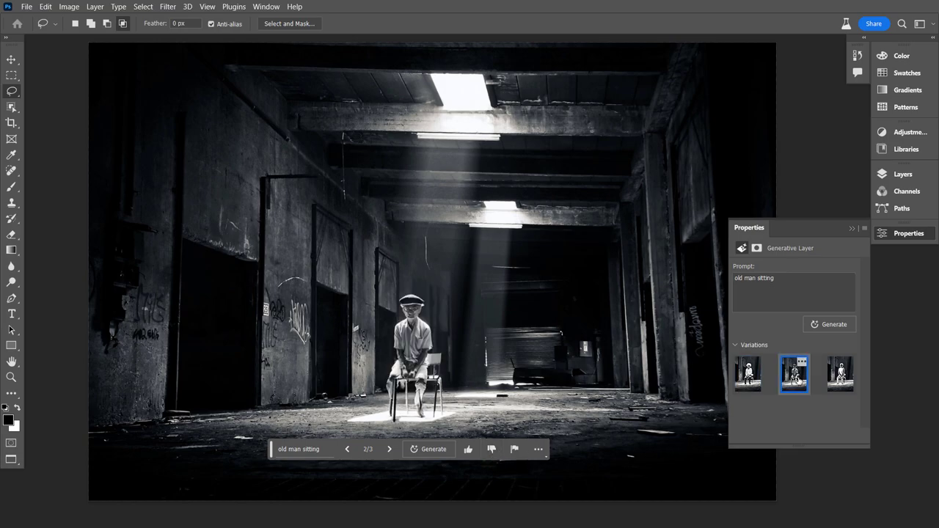
left_click(843, 381)
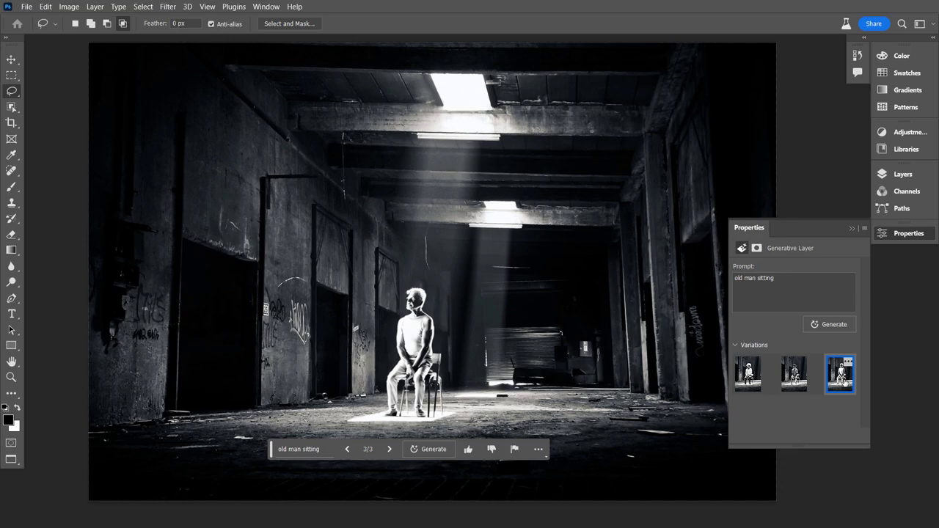
left_click(747, 379)
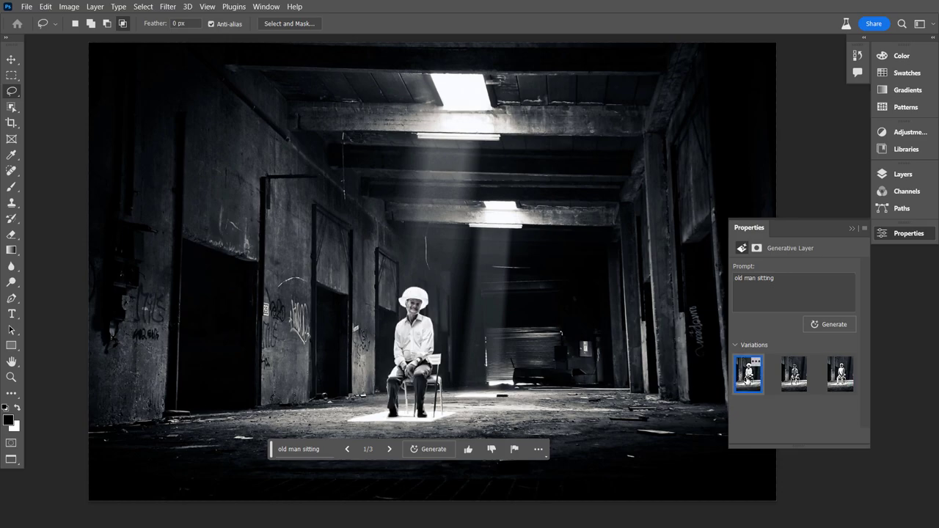
left_click(797, 382)
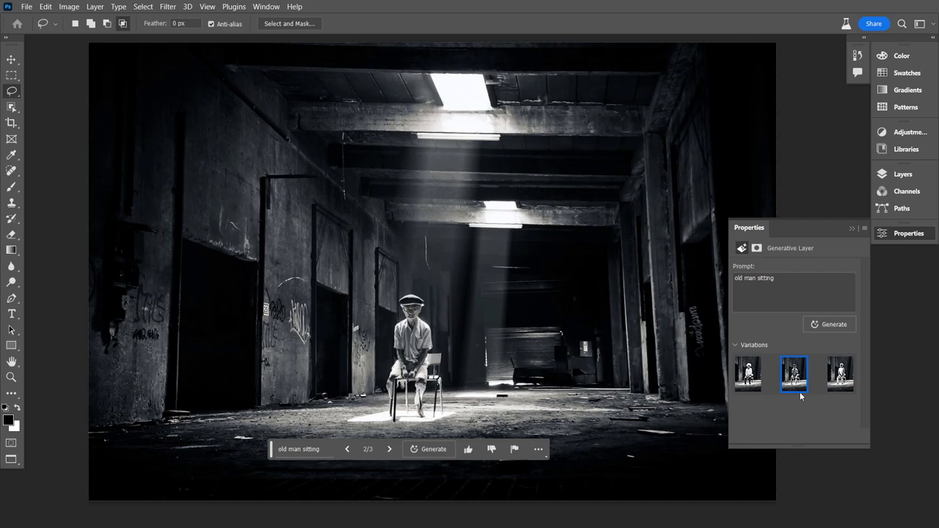
left_click(840, 383)
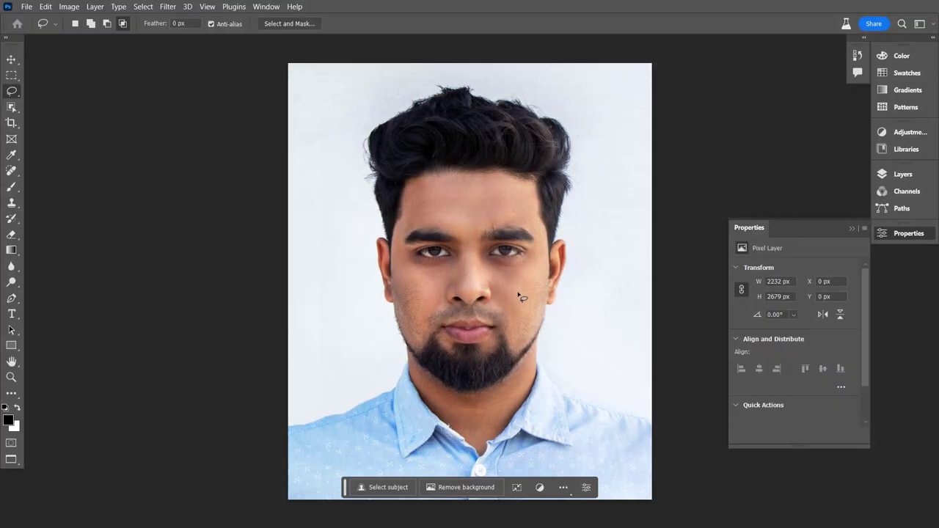
Step: Lasso the man's shirt and shoulders and generate a 'suite' there
scroll(398, 193, "down", 2)
scroll(475, 316, "up", 1)
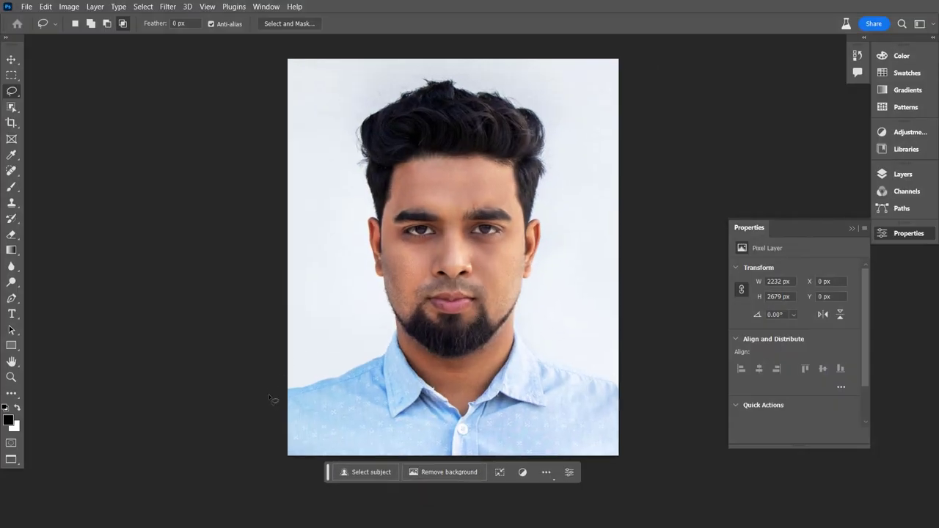
mouse_move(271, 399)
left_mouse_down()
mouse_move(390, 327)
mouse_move(475, 370)
mouse_move(515, 332)
mouse_move(652, 374)
mouse_move(391, 498)
mouse_move(284, 393)
left_mouse_up()
left_click(360, 472)
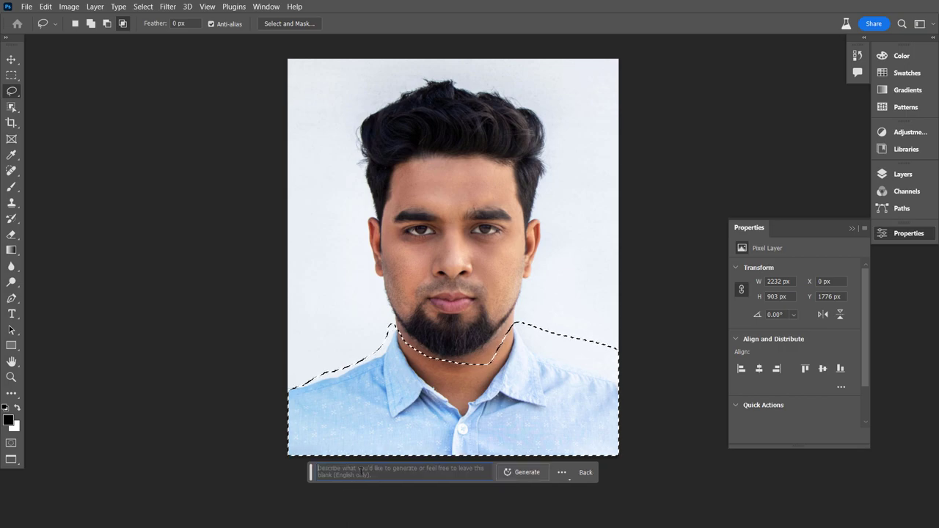
type("suite")
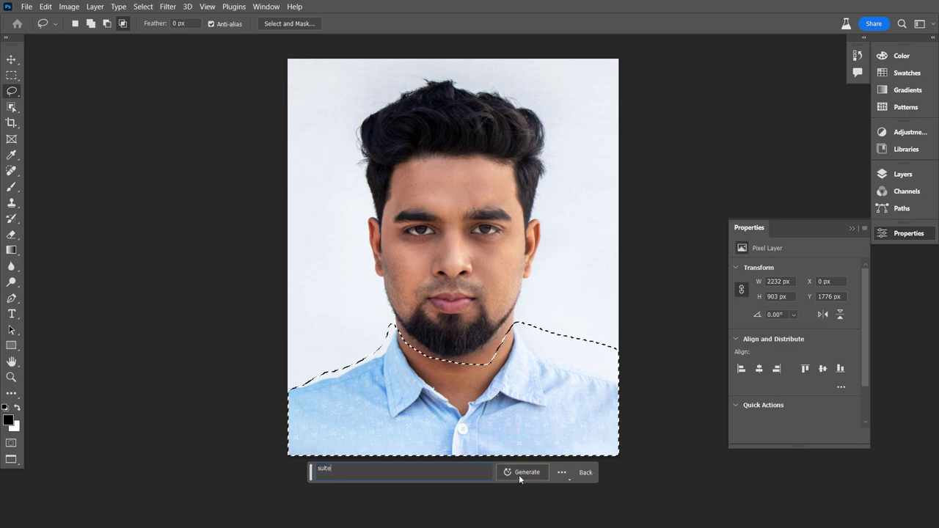
left_click(521, 472)
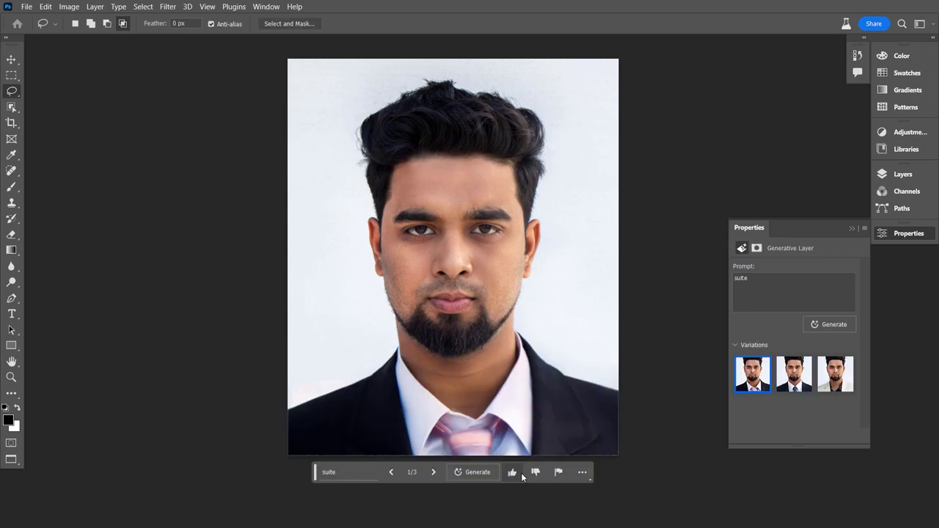
Step: Compare the suit variations and choose the dark suit with the pink tie
left_click(796, 374)
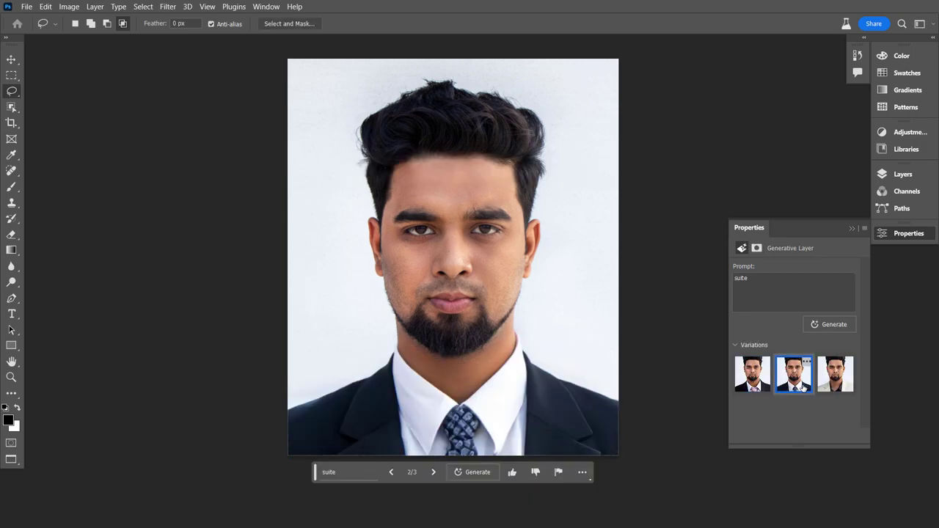
left_click(840, 388)
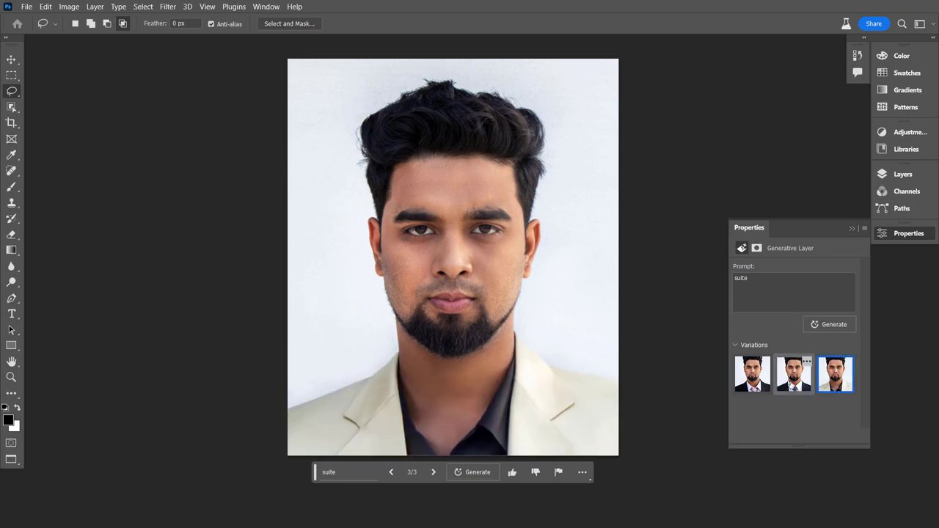
left_click(795, 385)
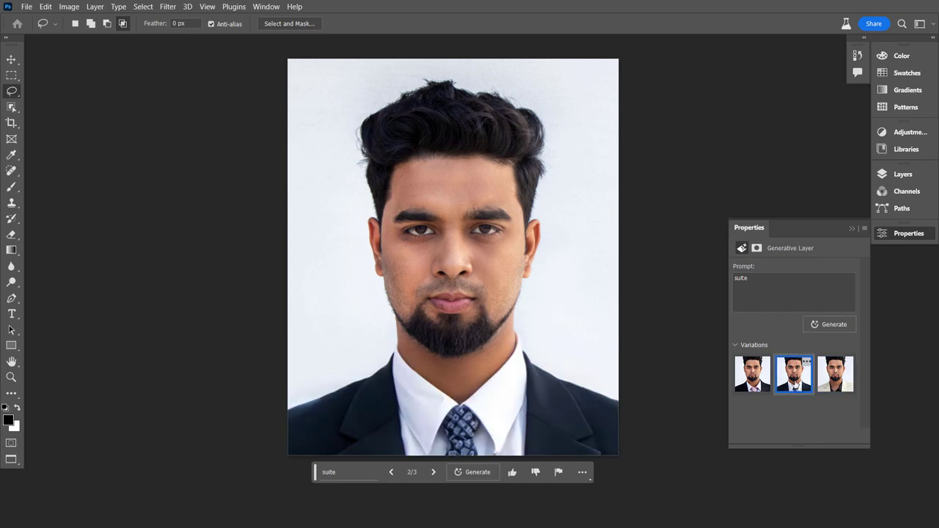
left_click(753, 376)
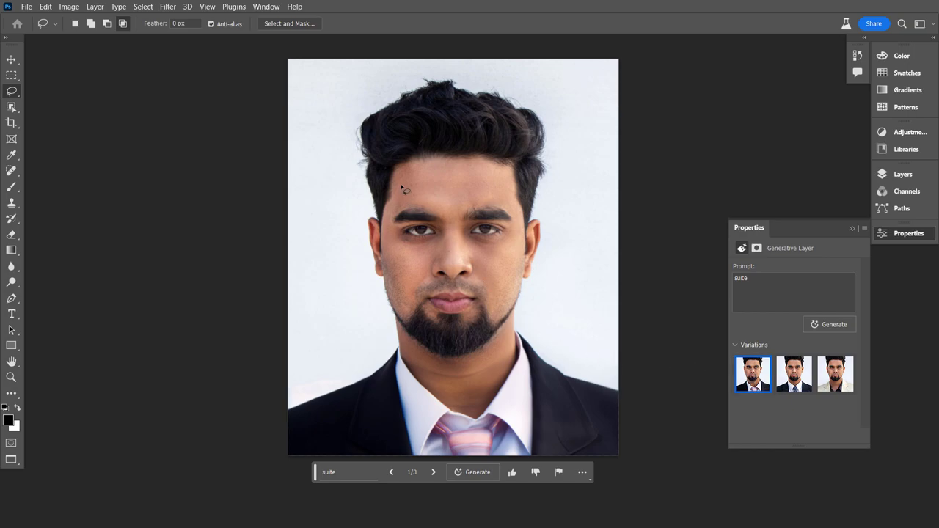
Step: Lasso the man's face and generate a fill from the prompt 'smile face'
left_click_drag(402, 190, 522, 246)
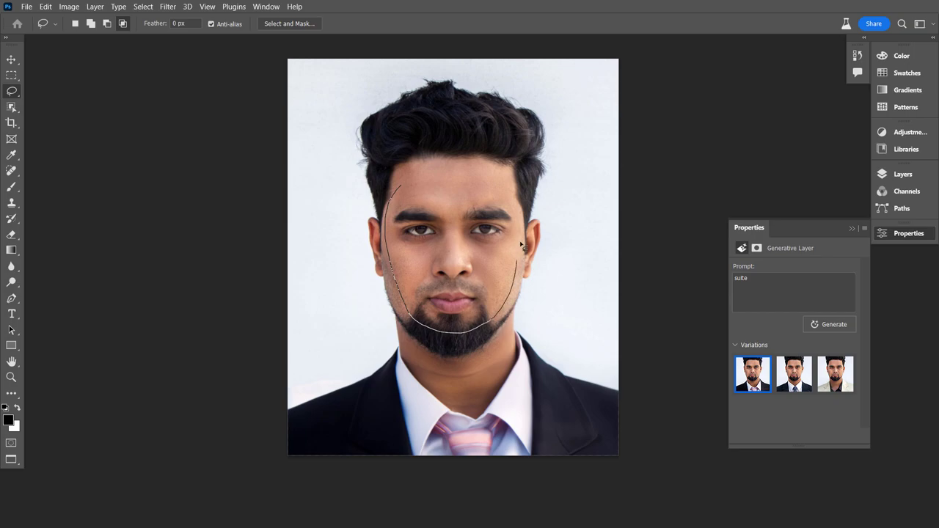
left_click_drag(522, 246, 396, 188)
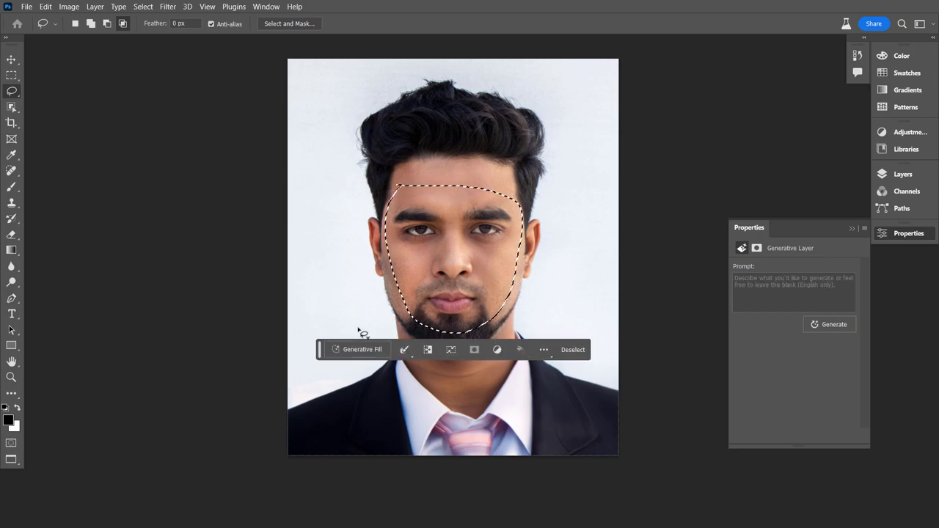
left_click(355, 349)
type("smi")
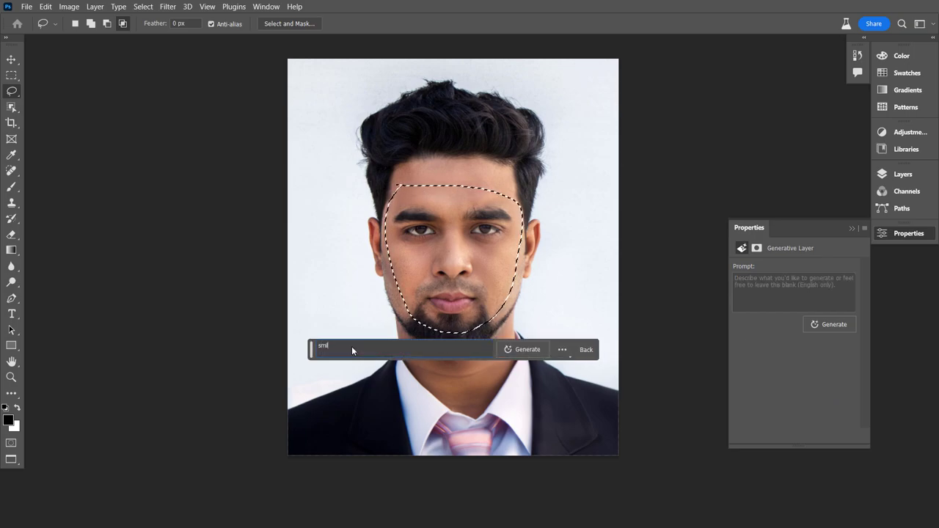
type("le ")
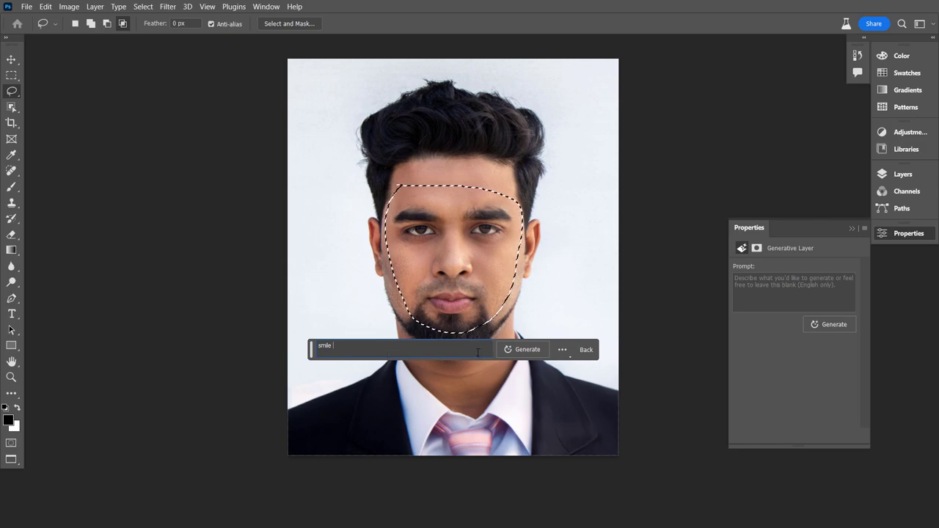
type("face")
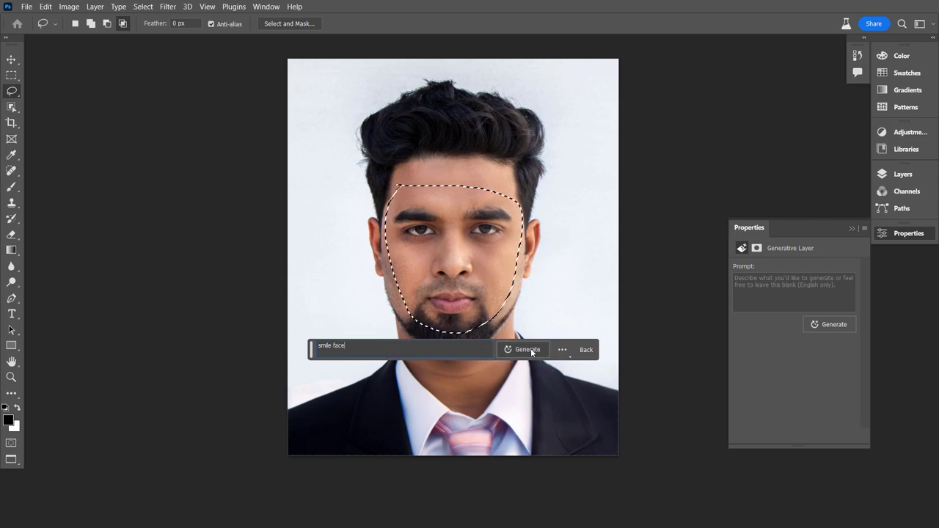
left_click(527, 349)
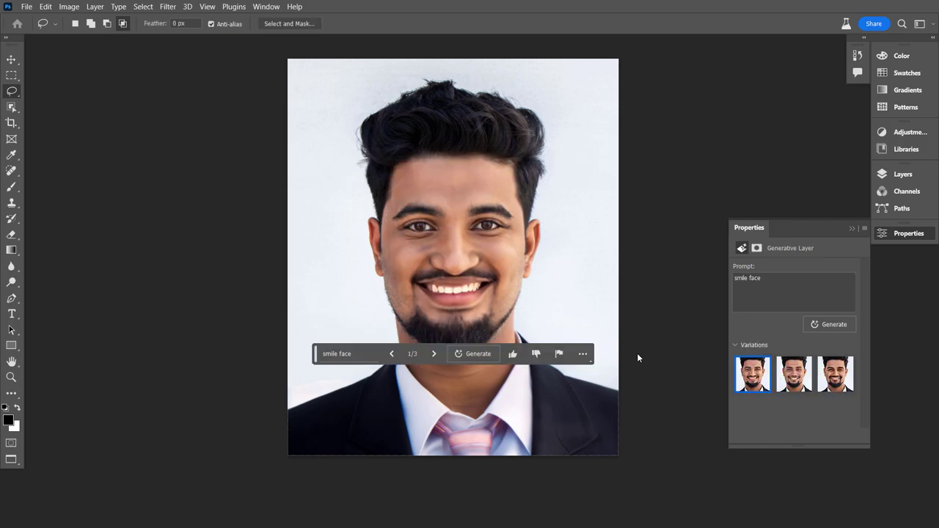
Step: Compare the smile variations and keep the first one
left_click(837, 383)
left_click(797, 387)
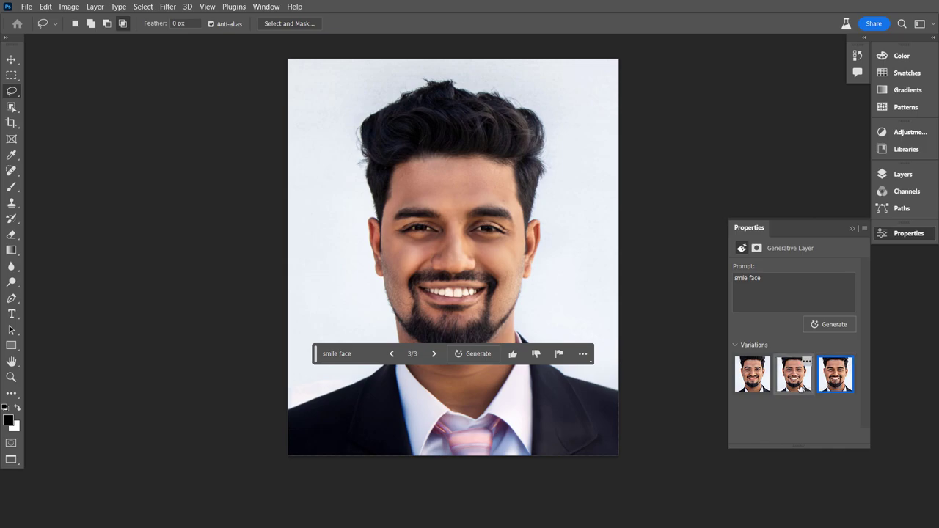
left_click(752, 383)
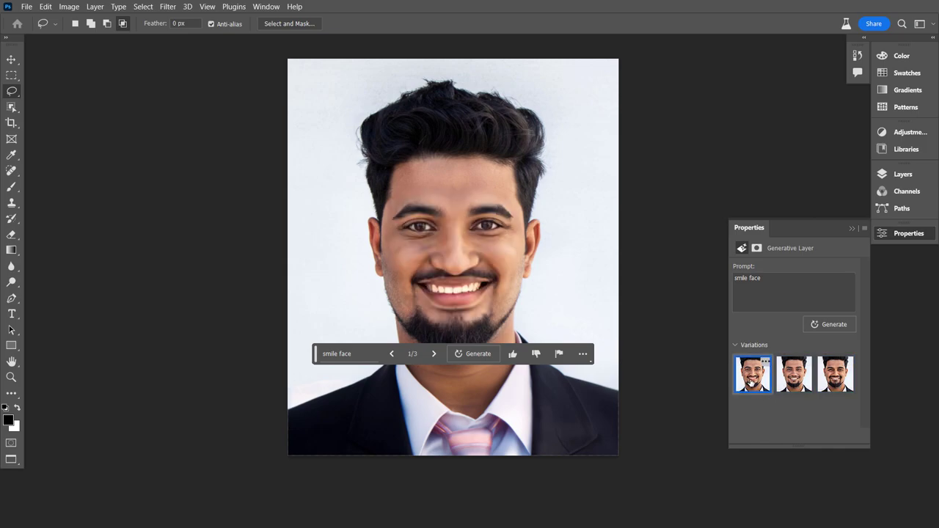